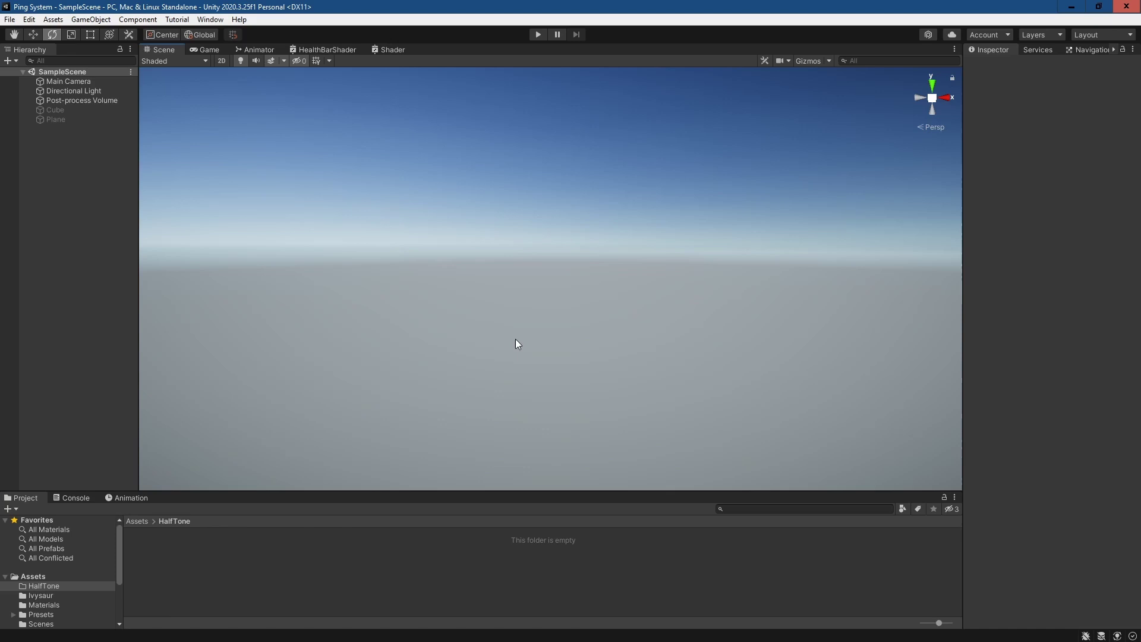
Find the Shader Graph package among the Unity Registry packages and check whether it is installed.
left_click(209, 20)
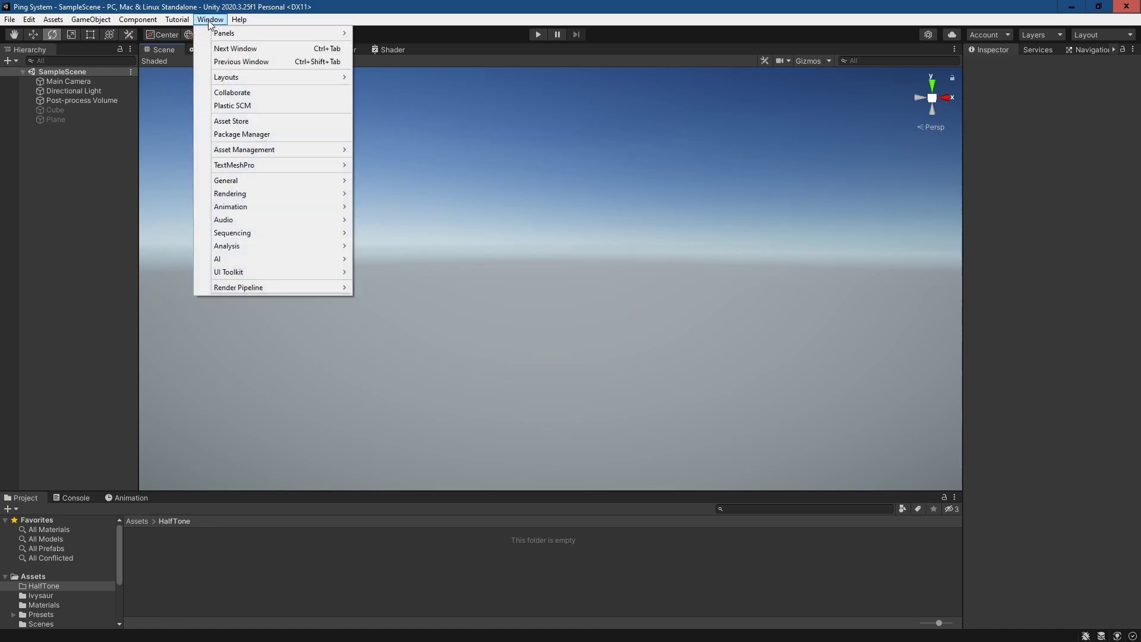
left_click(281, 135)
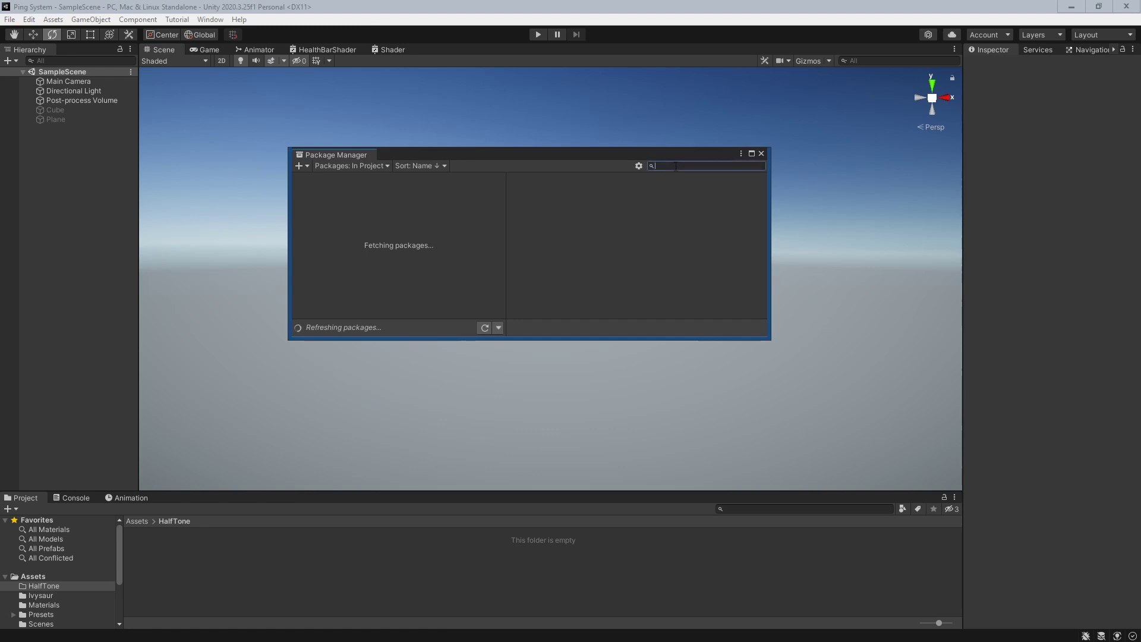
type("shadergraph")
left_click(369, 165)
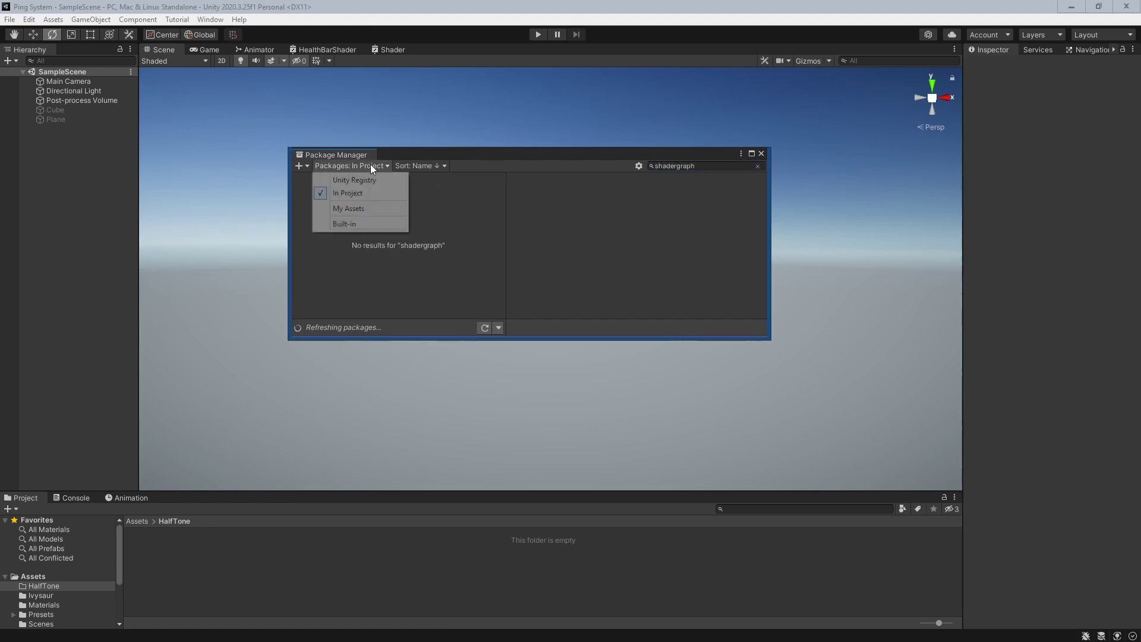
left_click(370, 181)
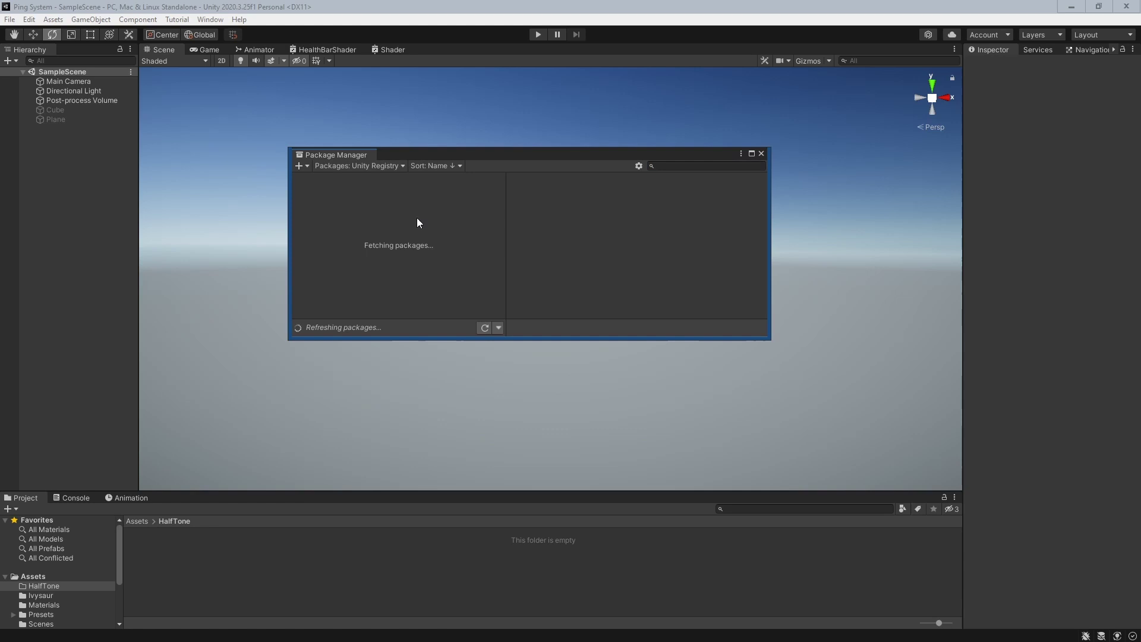
left_click(663, 164)
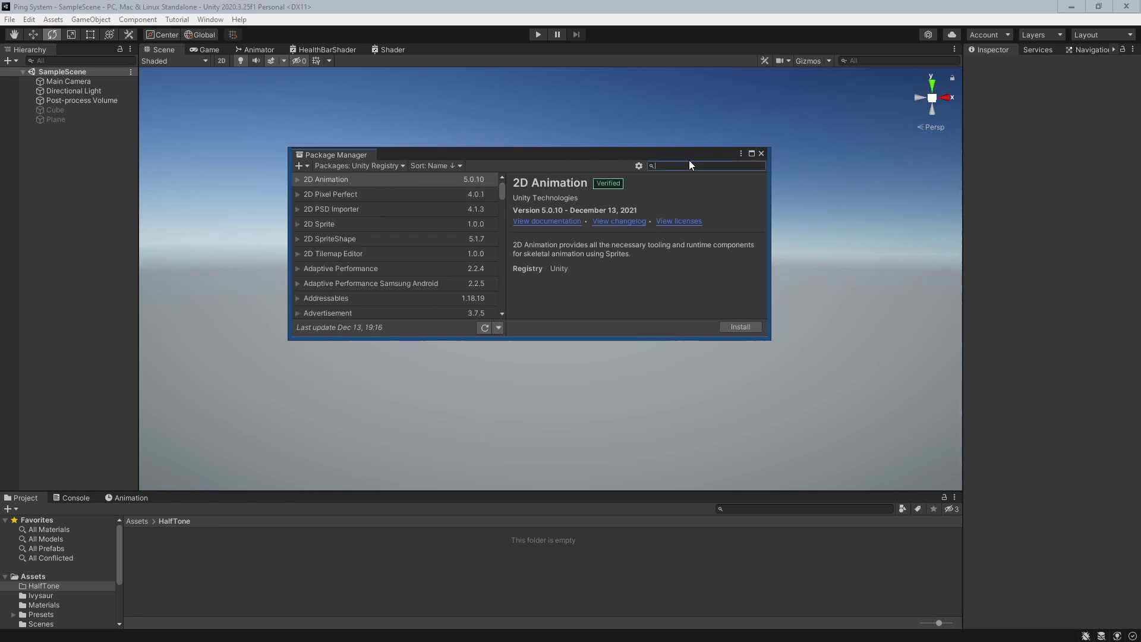
type("shadergra")
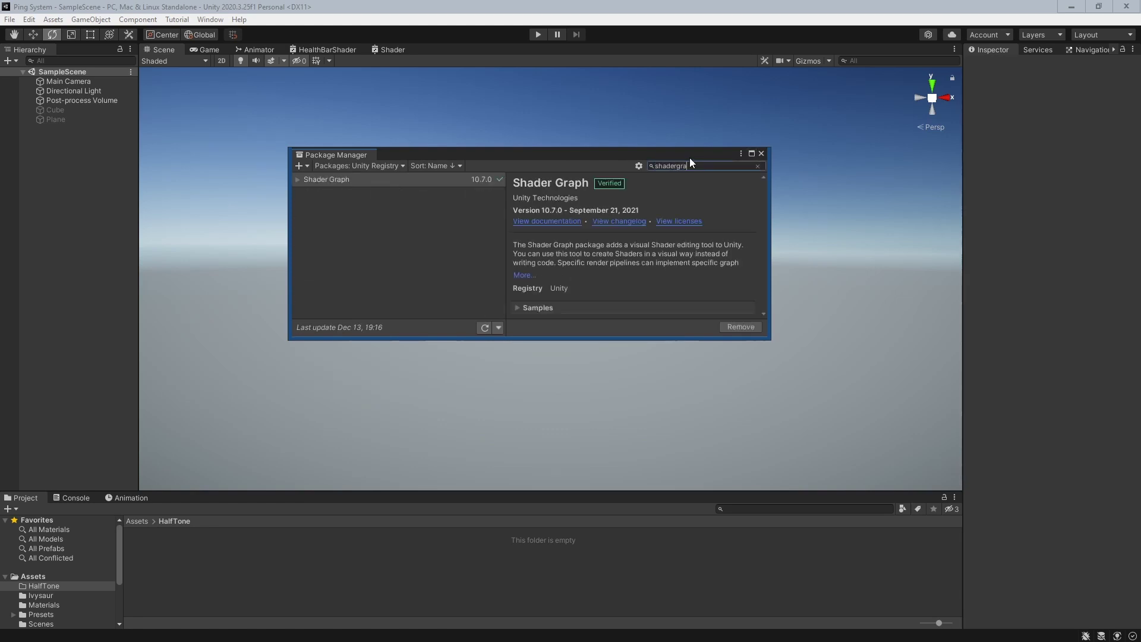
left_click(476, 178)
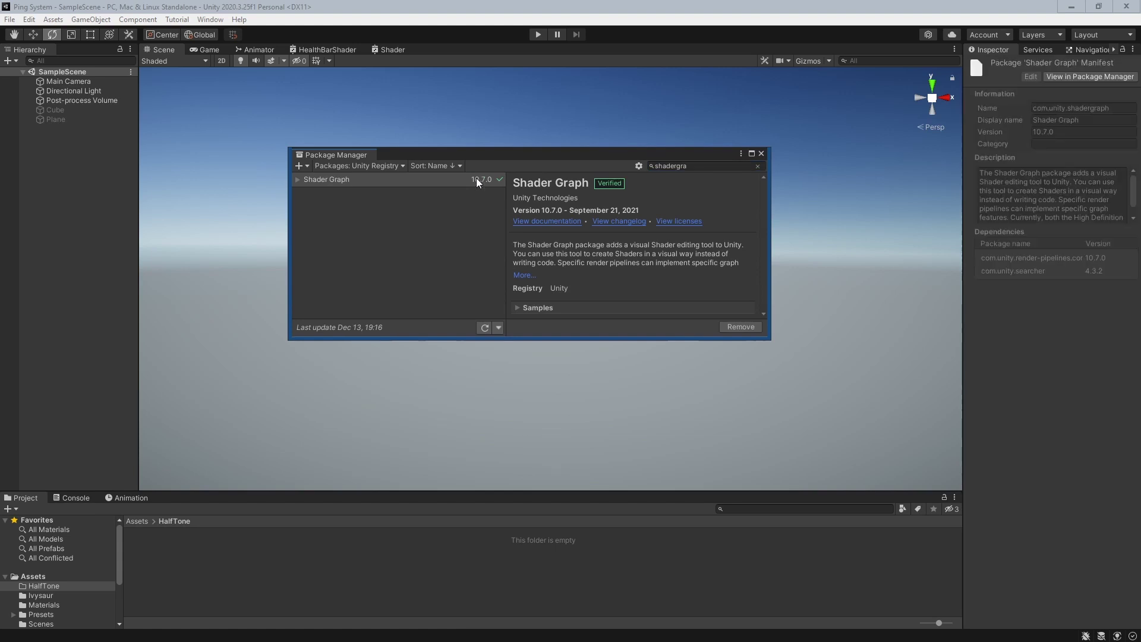
left_click(760, 155)
Create a material named HalftoneMat in the HalfTone folder.
right_click(305, 543)
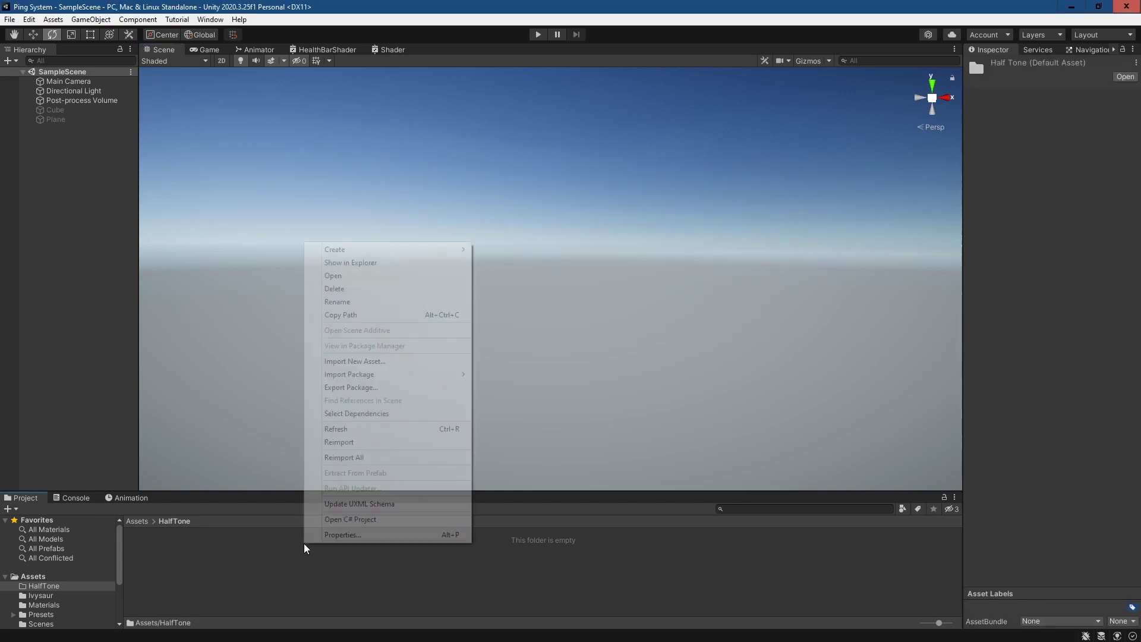
mouse_move(385, 253)
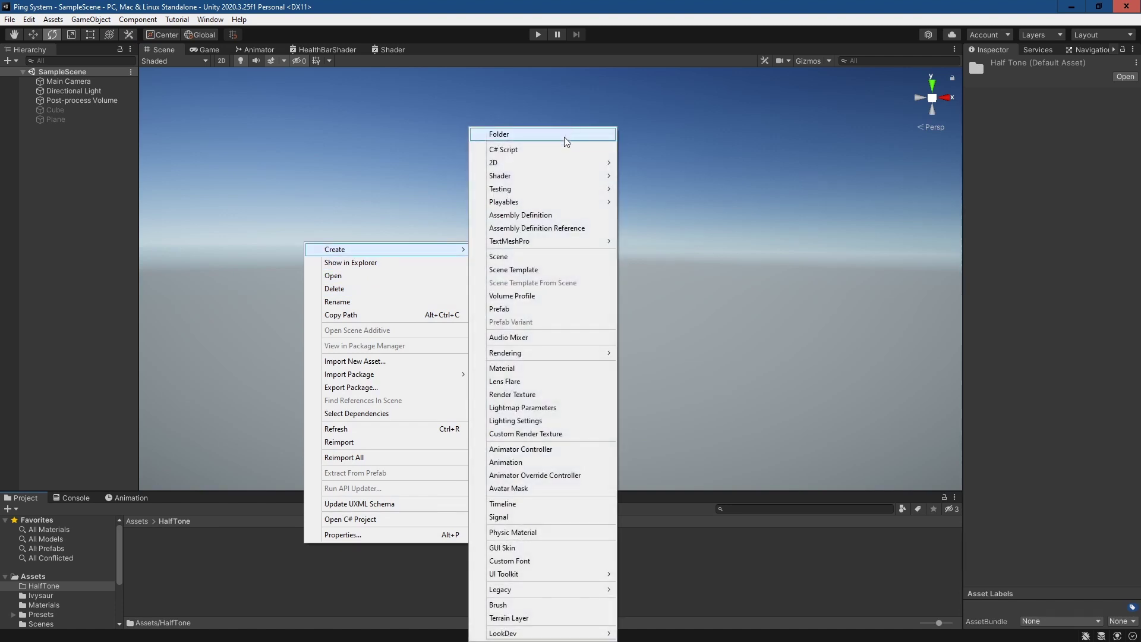
left_click(550, 369)
type("H")
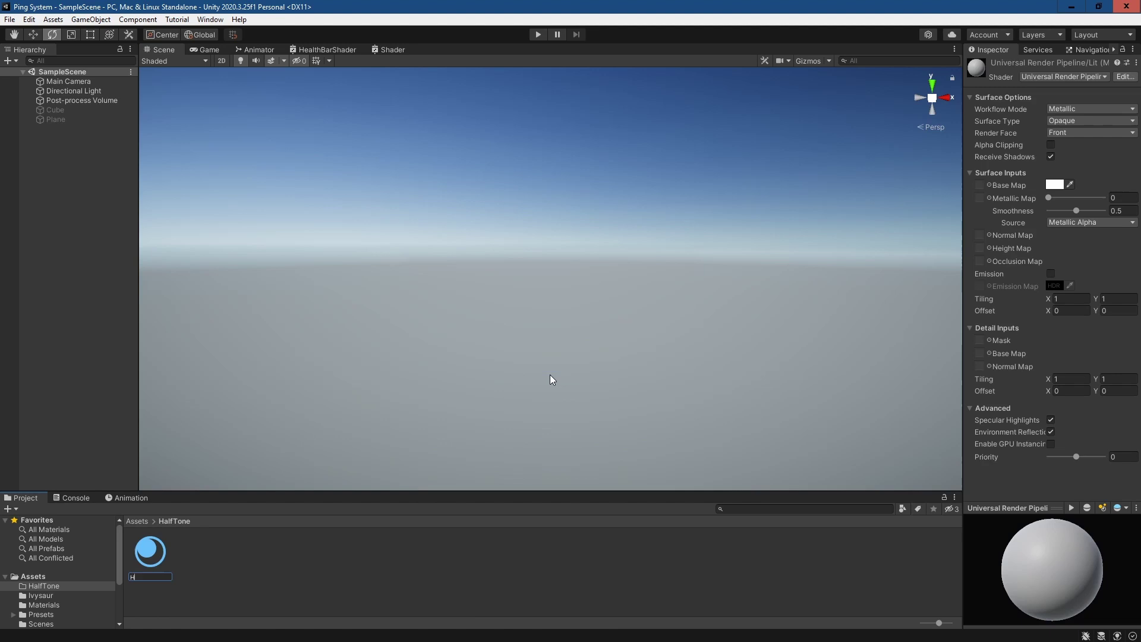
type("alftoneMat")
key("Return")
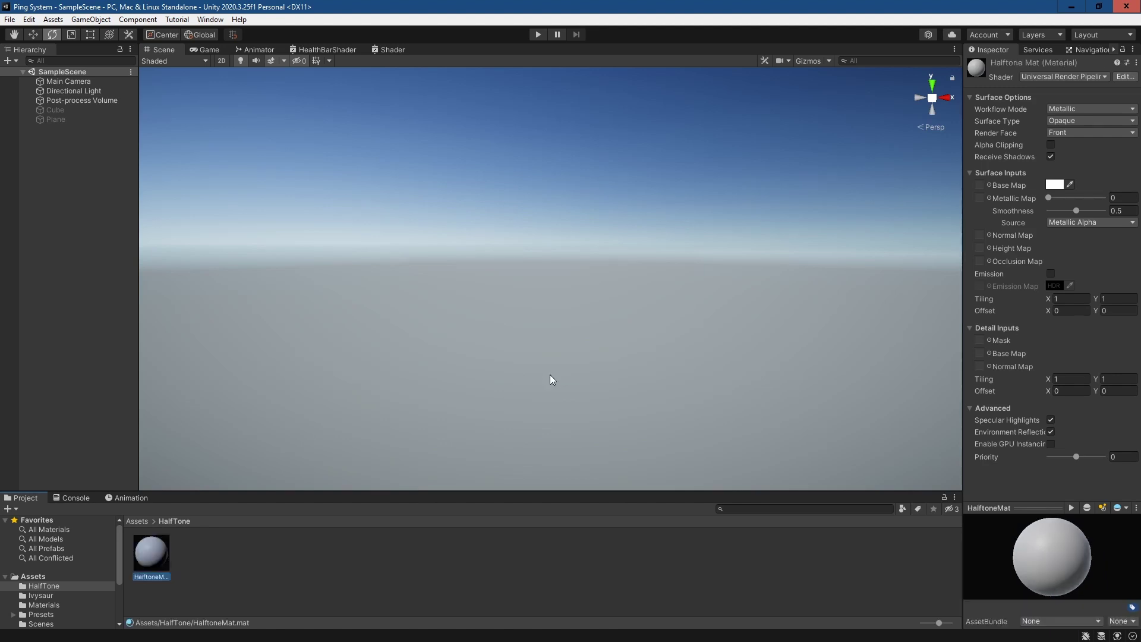
Create a Universal Render Pipeline Unlit Shader Graph named HalftoneShader in the HalfTone folder.
right_click(238, 569)
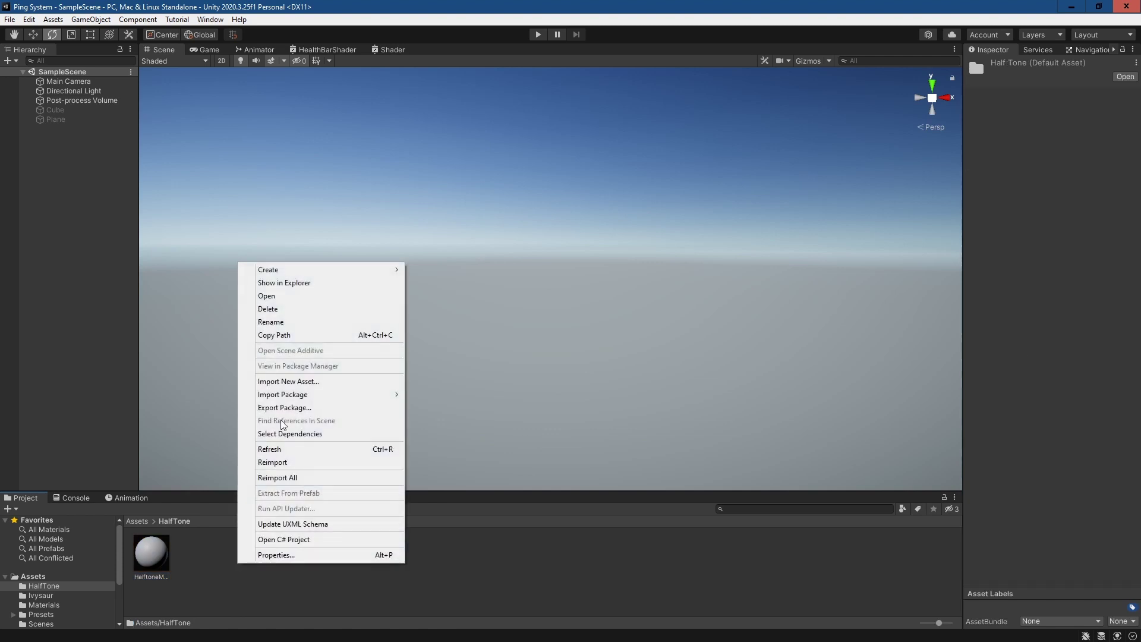
mouse_move(338, 270)
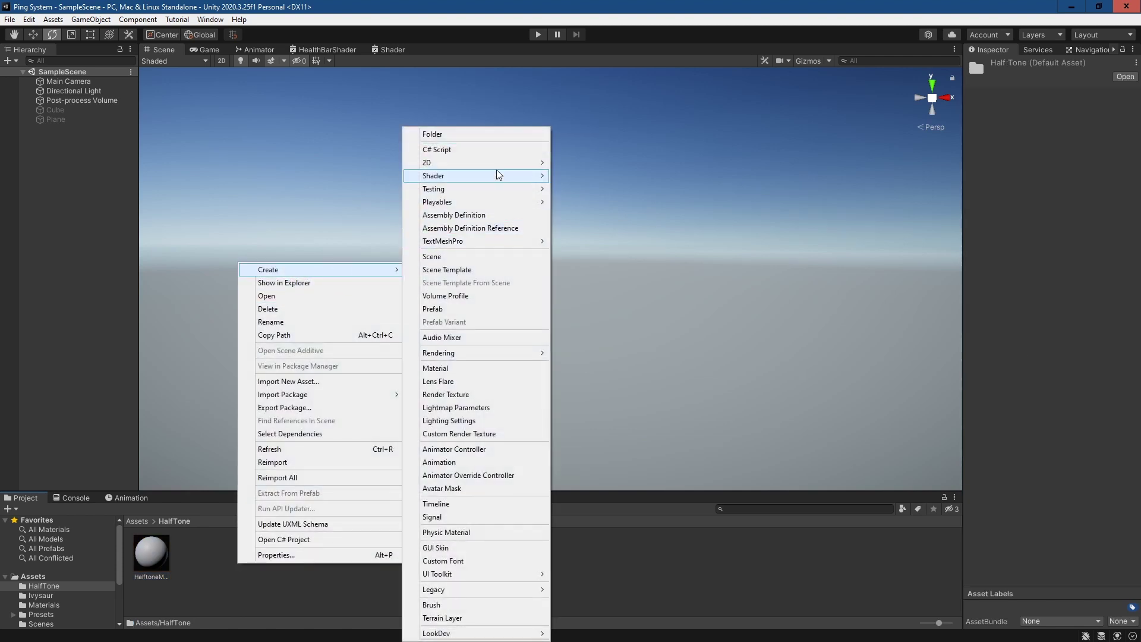
mouse_move(502, 177)
mouse_move(618, 276)
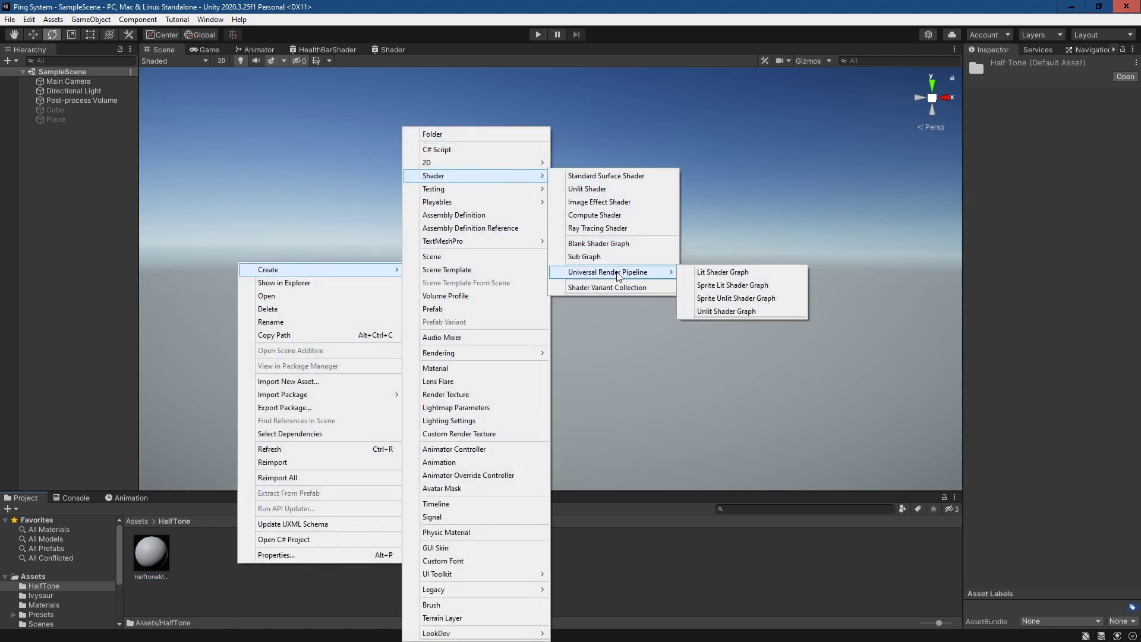
left_click(737, 311)
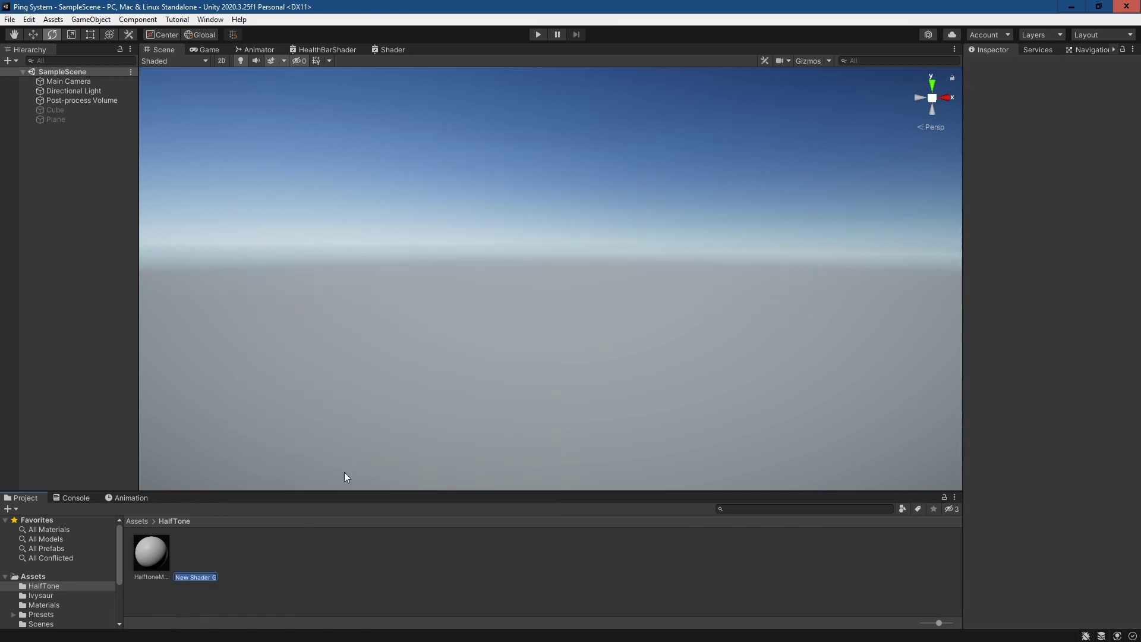
type("HalftoneShader")
key("Return")
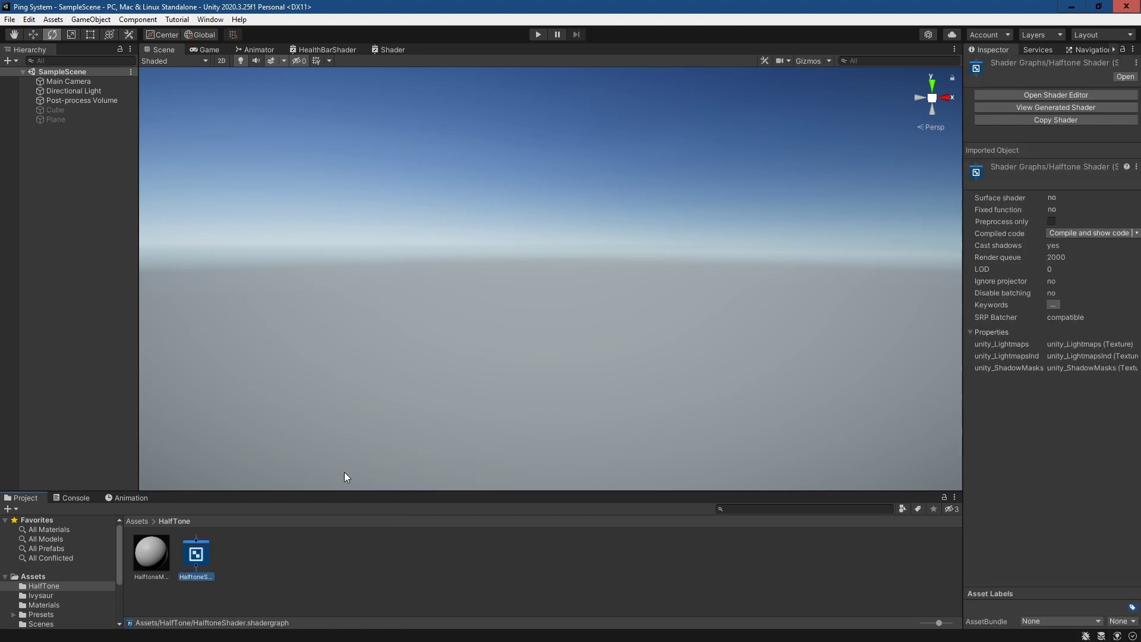
Open the HalftoneShader graph for editing and add a UV node well clear of the Vertex and Fragment blocks.
double_click(195, 552)
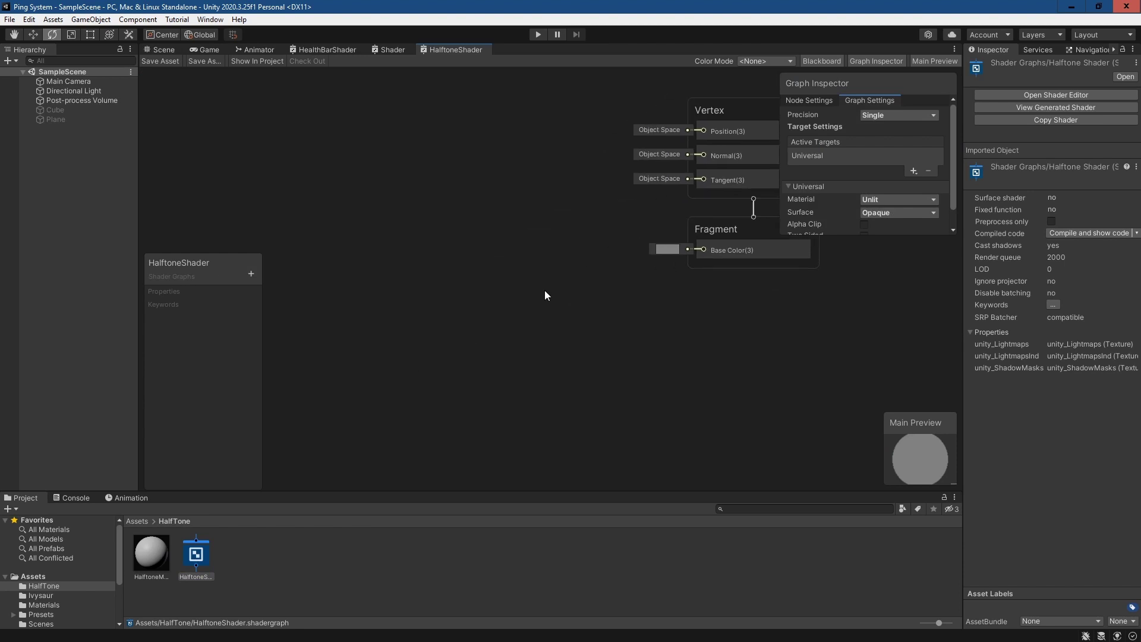
middle_click_drag(544, 290, 594, 322)
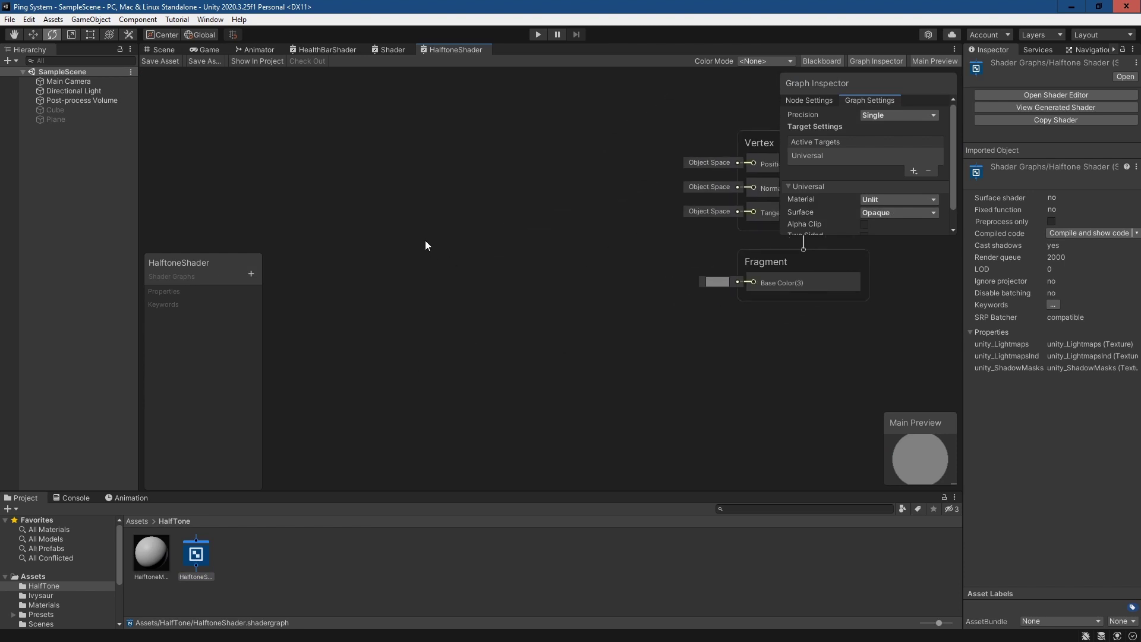
key("space")
type("uv")
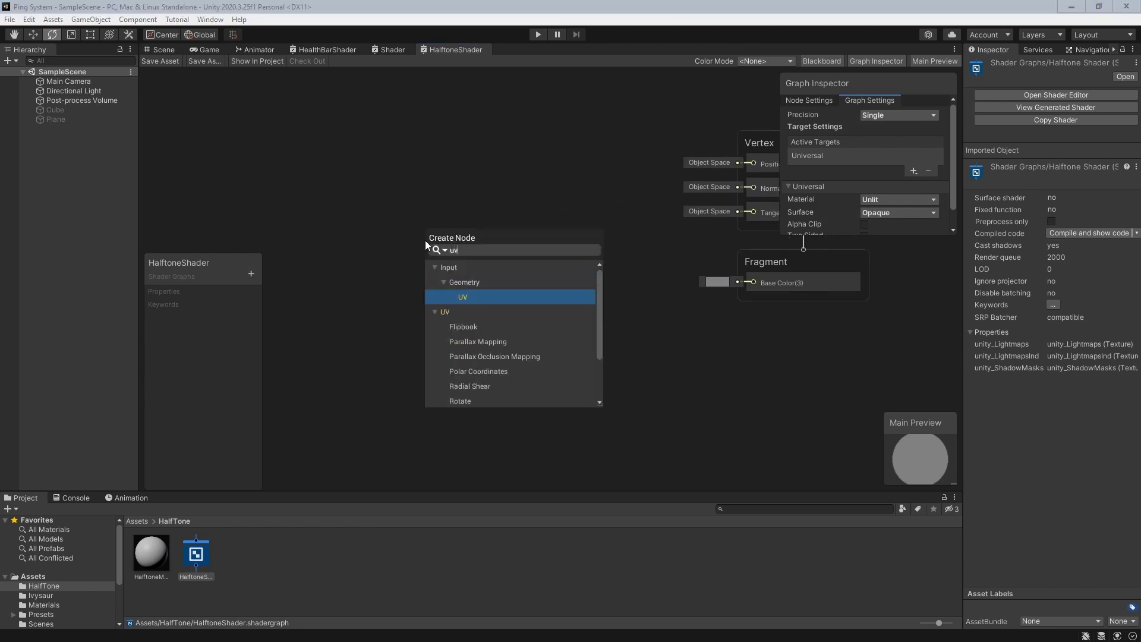
key("Return")
middle_click_drag(444, 224, 571, 254)
left_click_drag(585, 262, 342, 185)
Add a Multiply node with the UV output feeding its B input, and place it slightly above the UV node.
left_click_drag(409, 211, 475, 210)
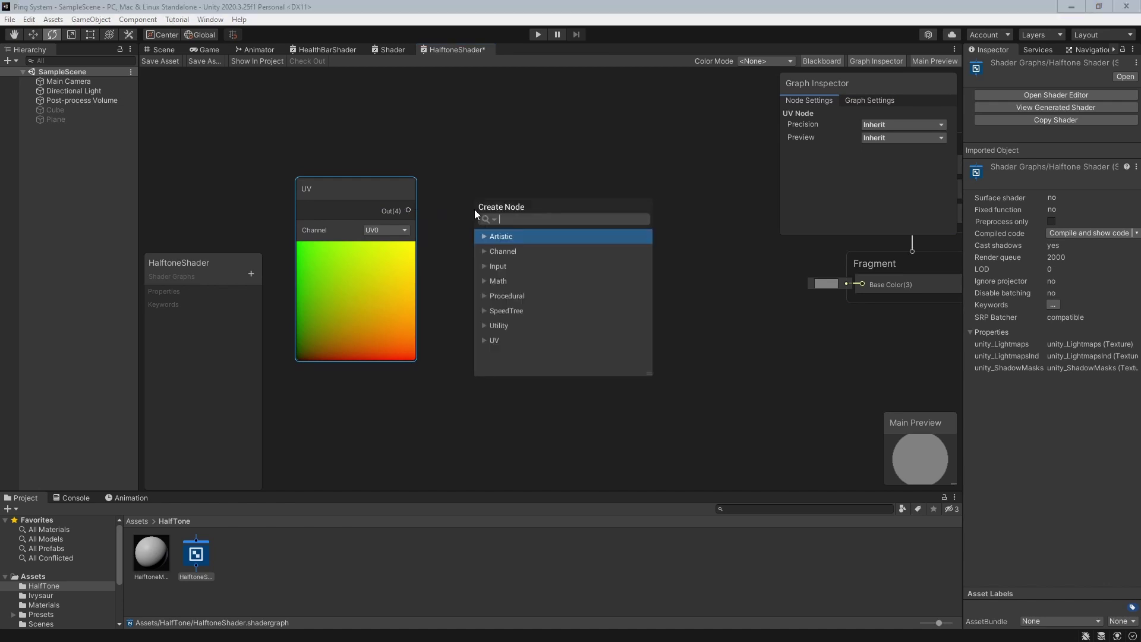
type("multi")
key("Return")
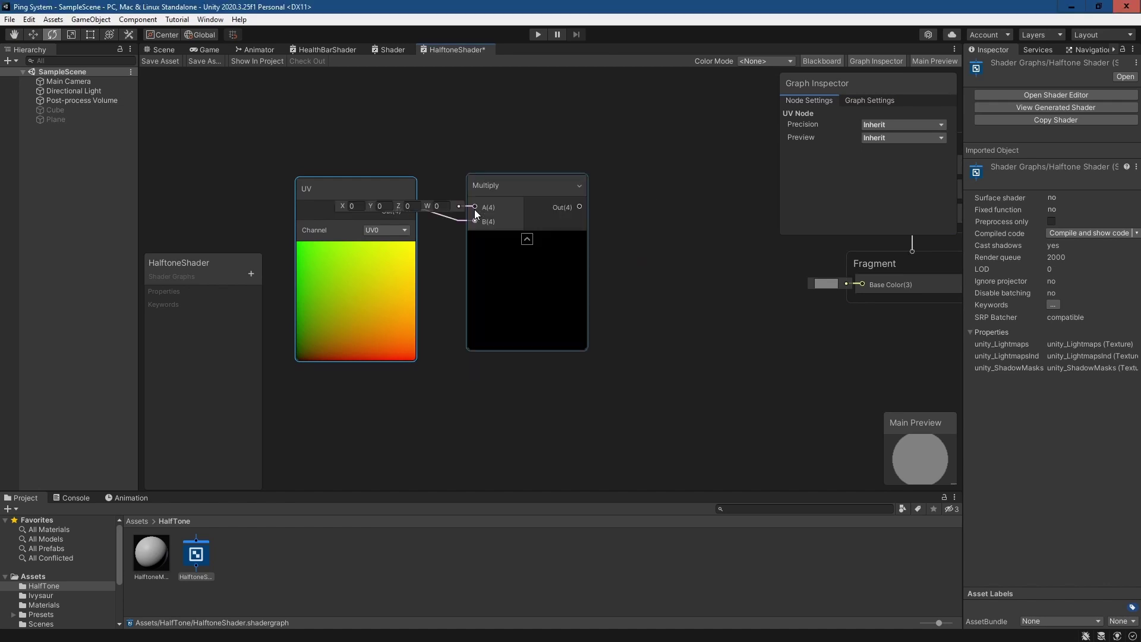
left_click_drag(494, 189, 481, 141)
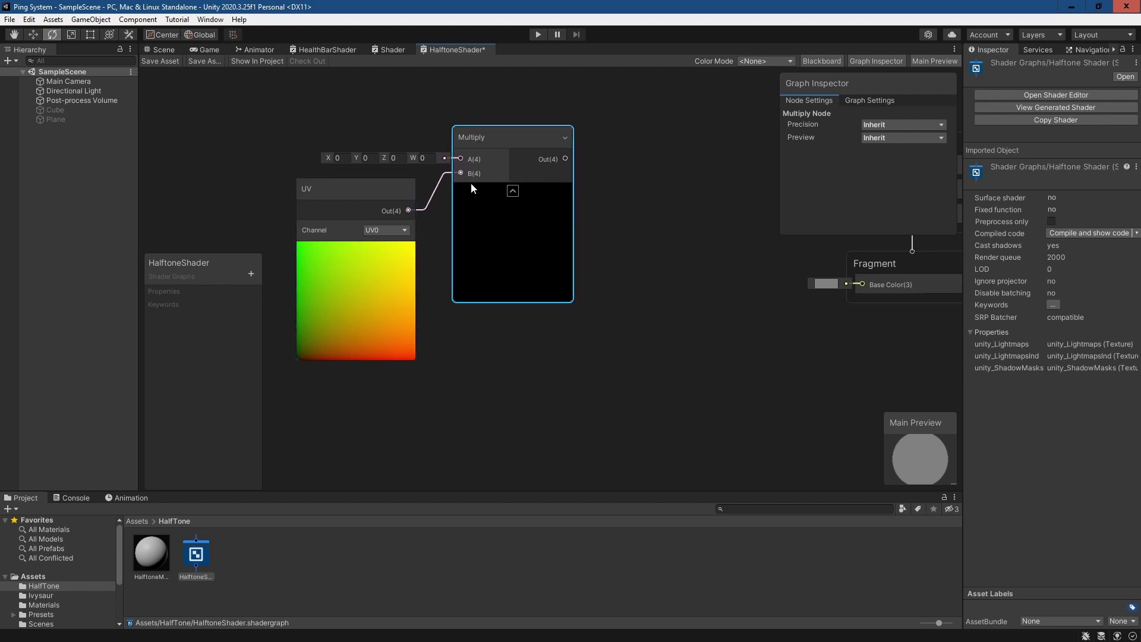
Set the Multiply node's A input to 50 for X, Y, Z and W.
left_click(337, 158)
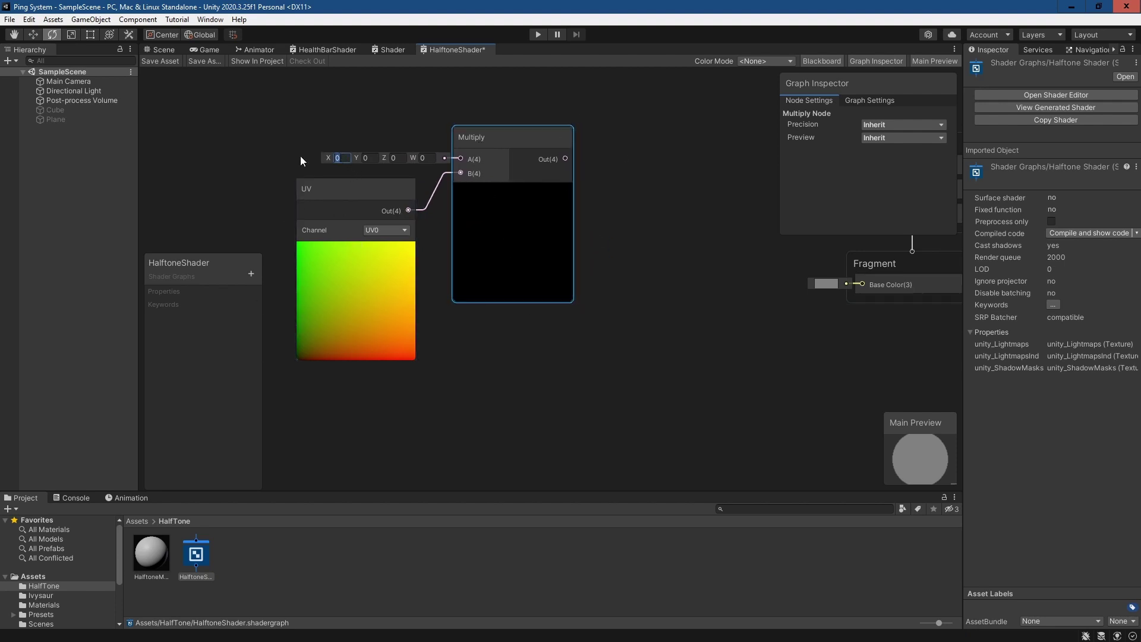
type("50")
key("Tab")
type("50")
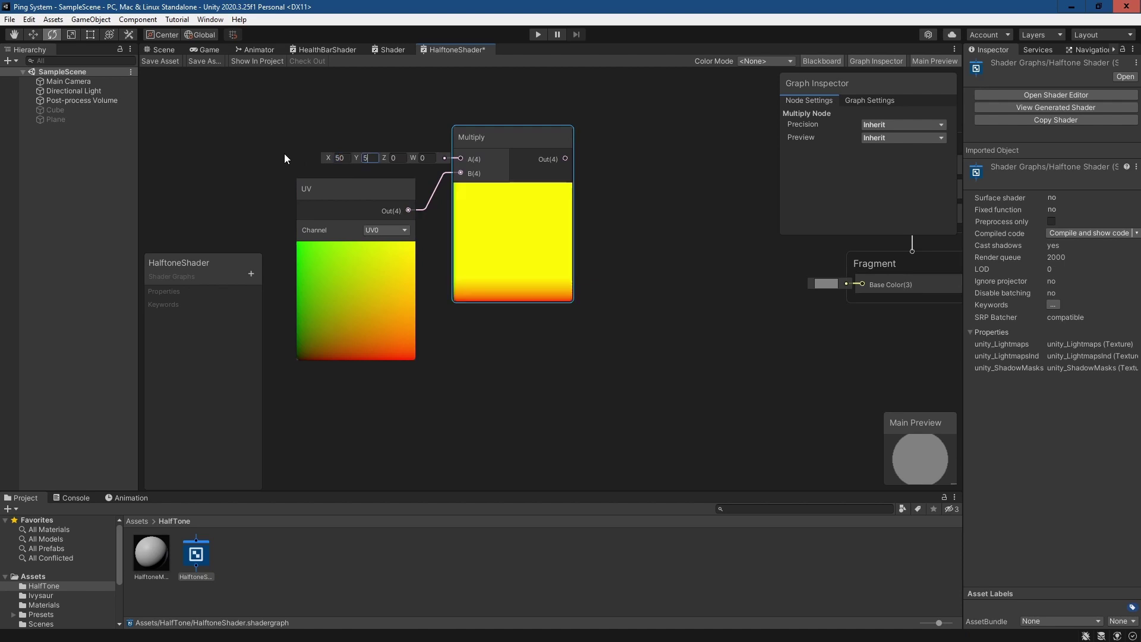
key("Tab")
type("50")
key("Tab")
type("50")
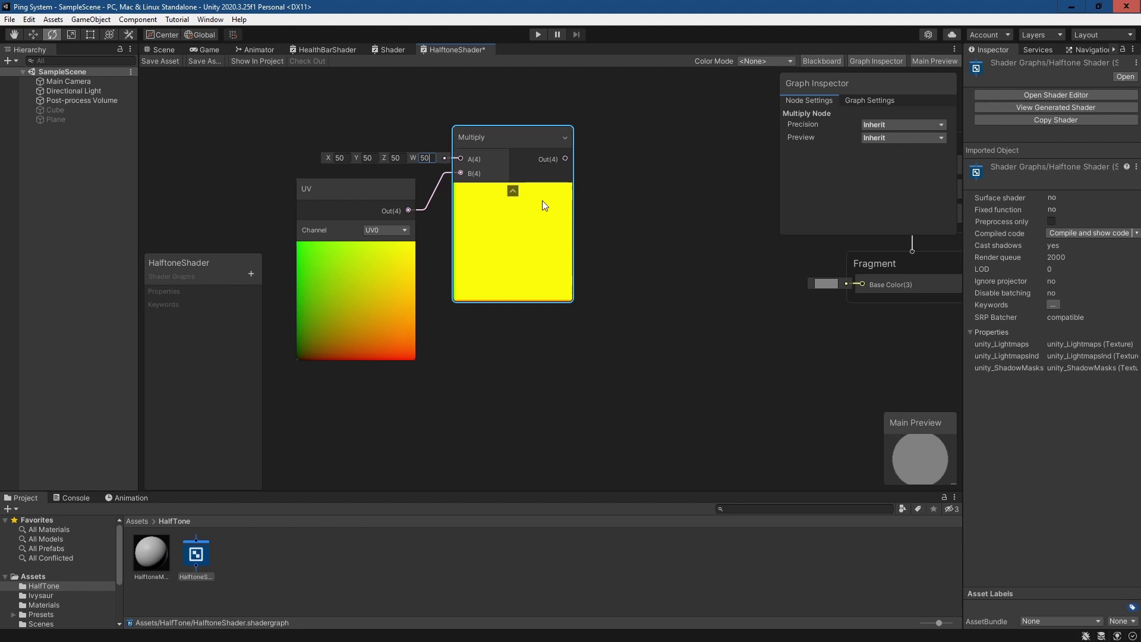
key("Return")
Move the UV and Multiply nodes together farther away from the Vertex and Fragment blocks.
middle_click_drag(636, 220, 542, 209)
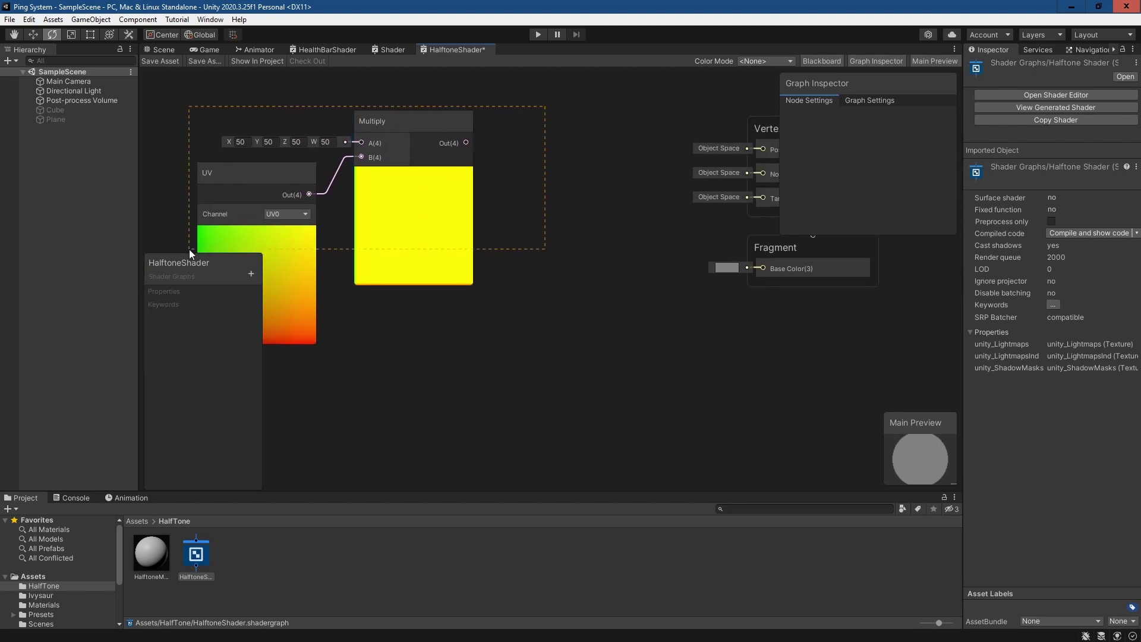
left_click_drag(189, 248, 189, 249)
scroll(553, 315, "down", 3)
left_click_drag(453, 182, 277, 168)
middle_click_drag(277, 168, 411, 186)
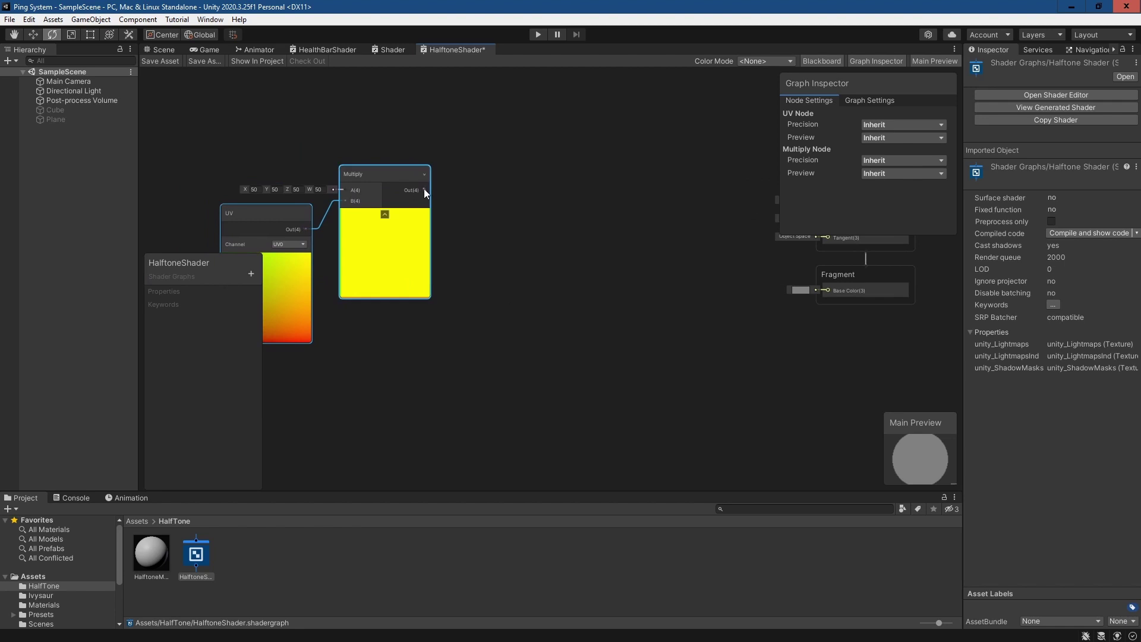
Add a Fraction node fed by the Multiply output and place it right beside the Multiply node.
left_click_drag(424, 189, 465, 199)
type("fract")
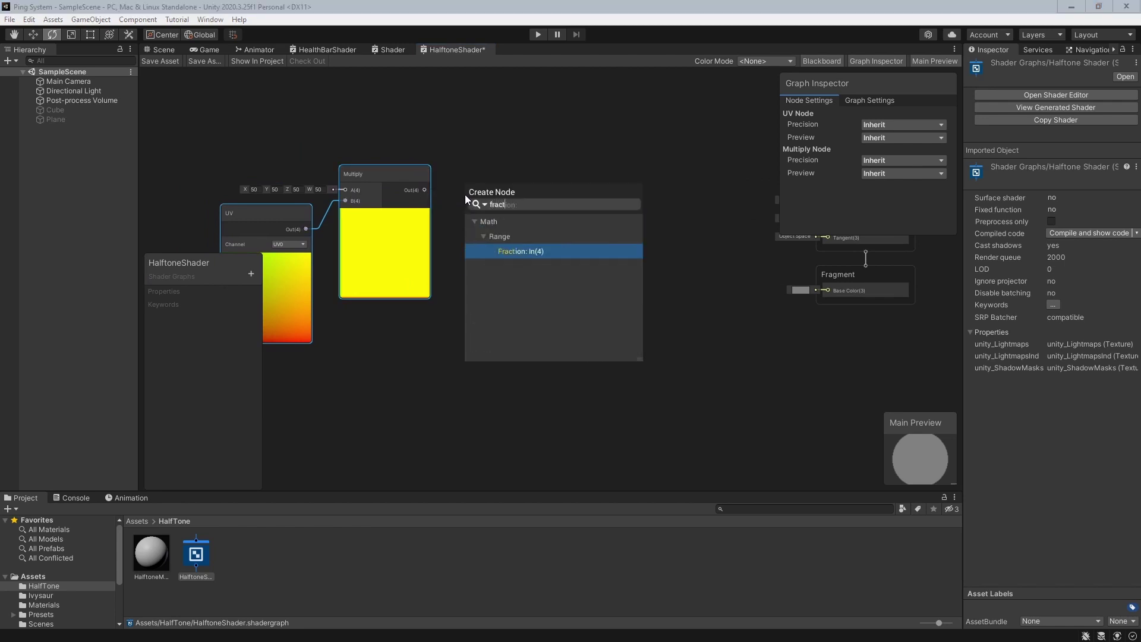
key("Return")
mouse_move(492, 185)
left_mouse_down()
mouse_move(481, 170)
mouse_move(477, 180)
left_mouse_up()
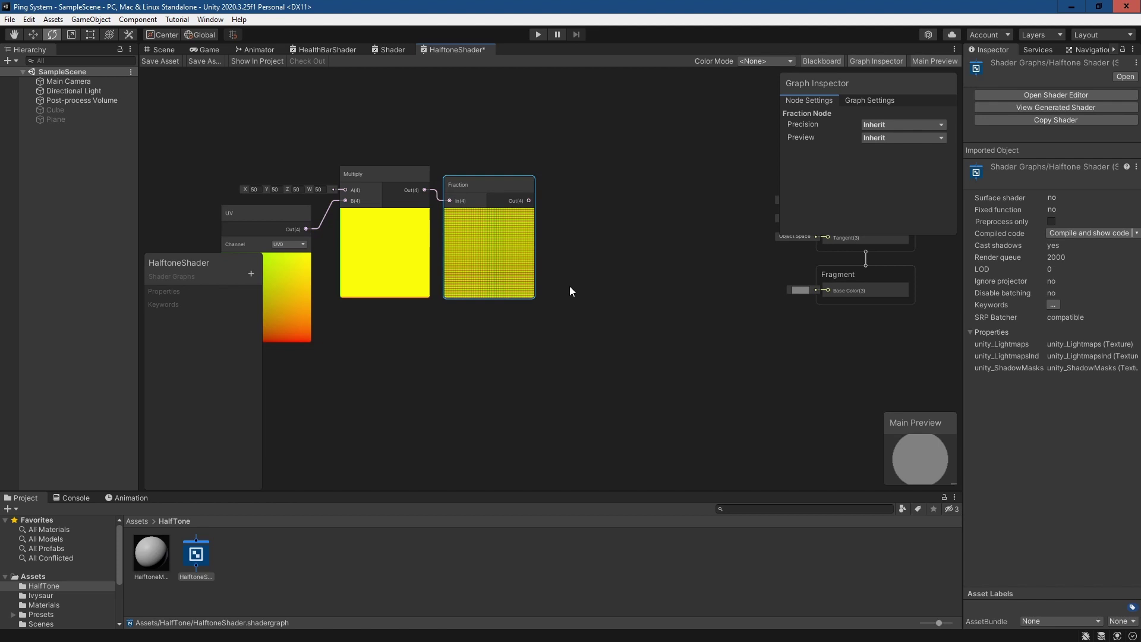
Add an Ellipse node with the Fraction output feeding its UV input, and connect its output to the Fragment Base Color.
middle_click_drag(612, 252, 604, 247)
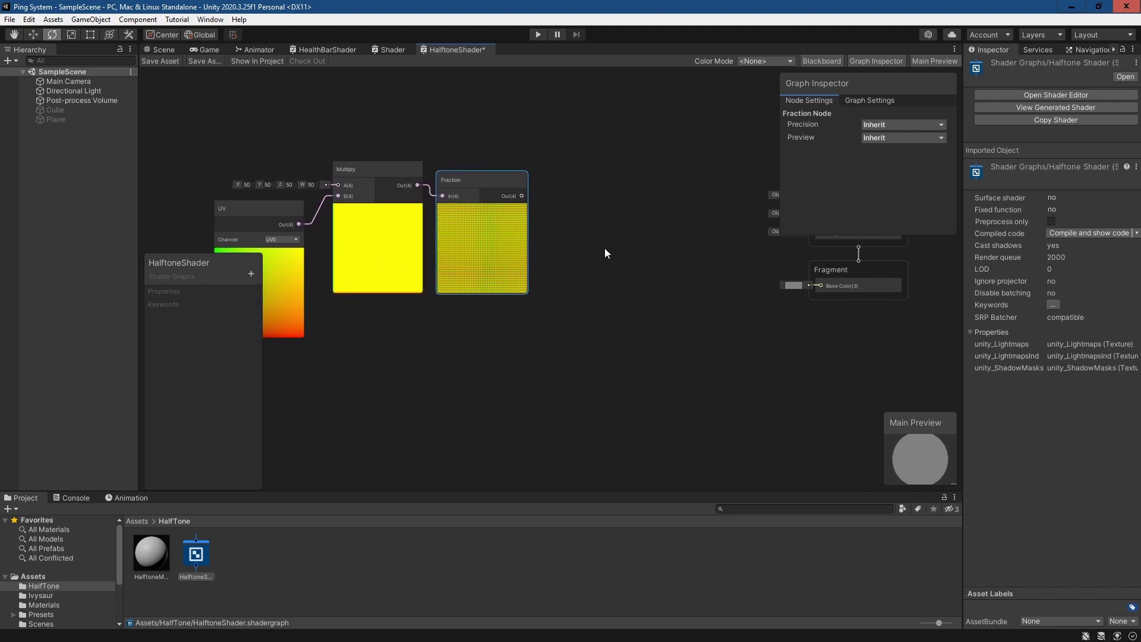
left_click_drag(523, 196, 579, 198)
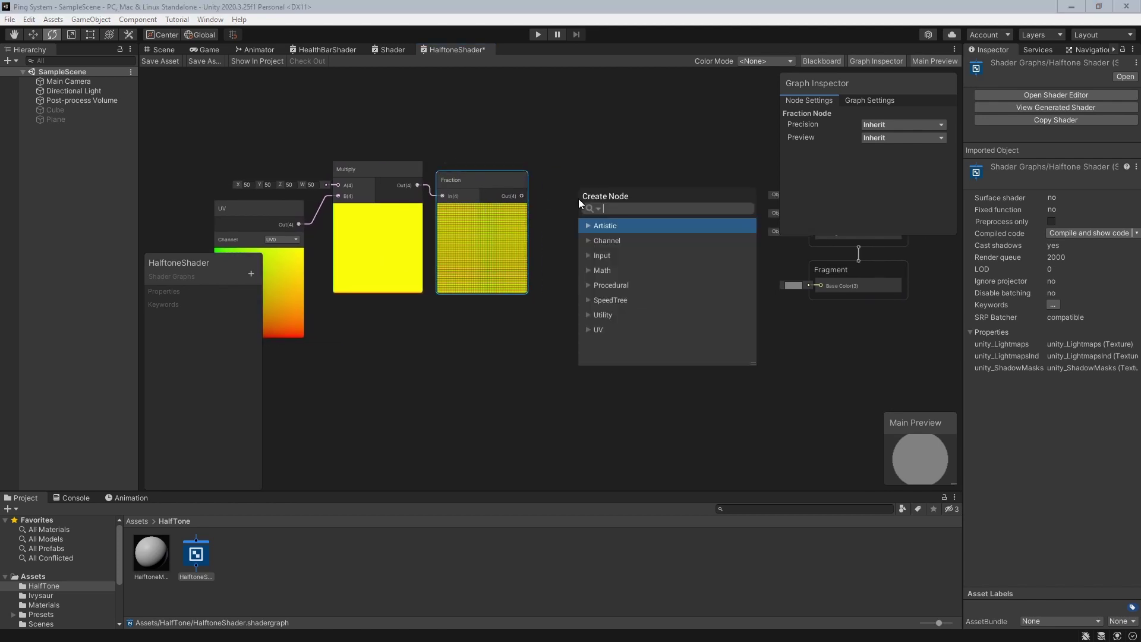
type("el")
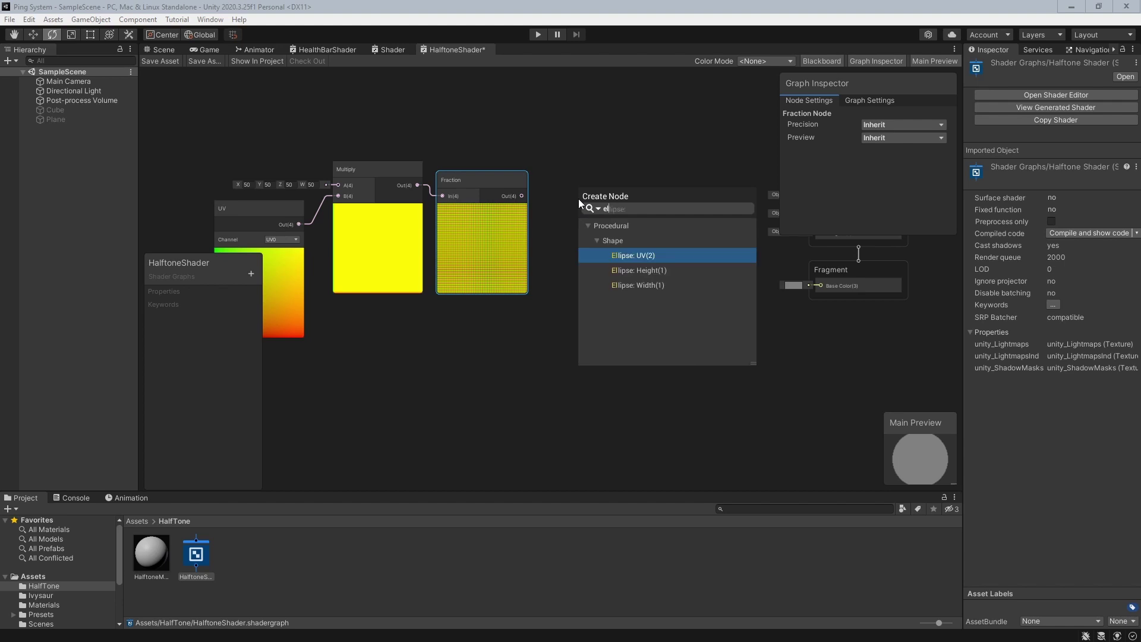
key("Return")
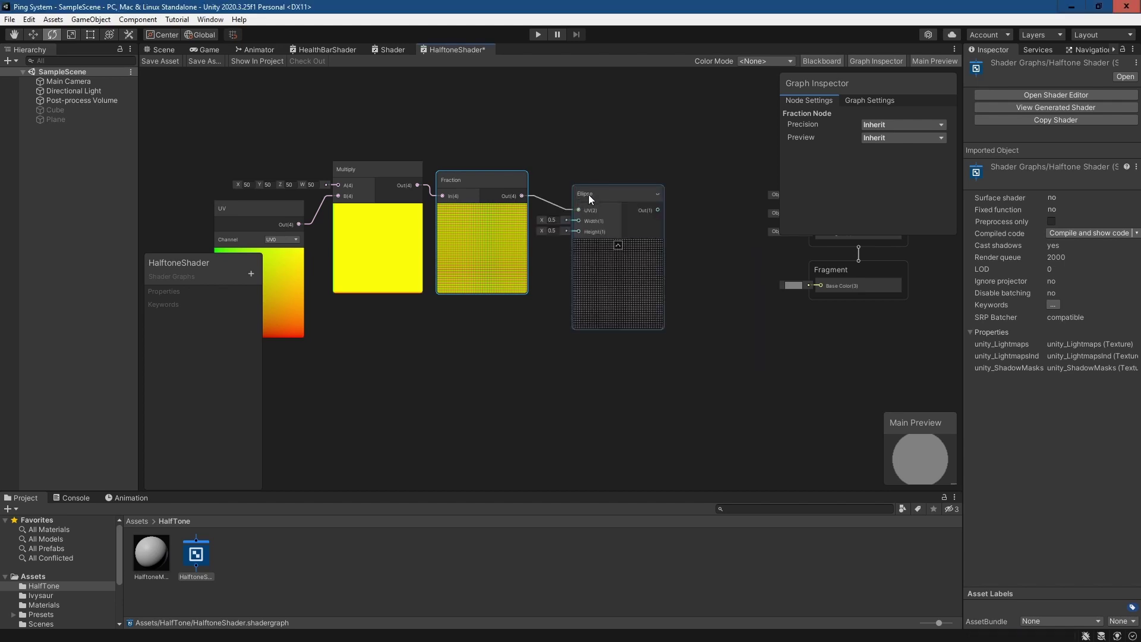
left_click_drag(590, 196, 588, 180)
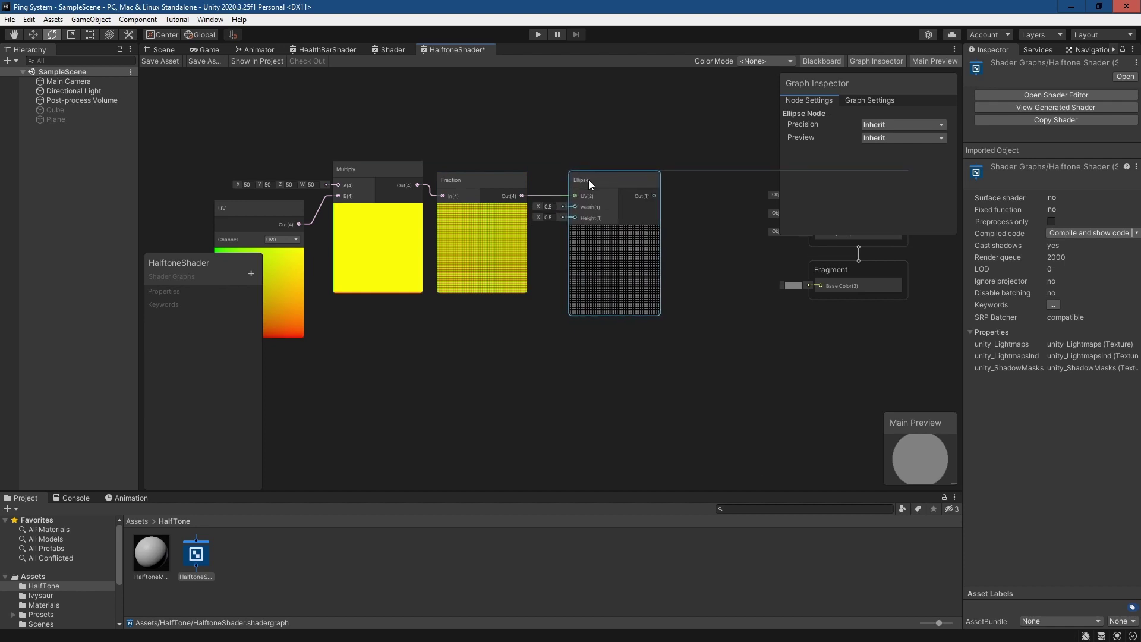
middle_click_drag(698, 265, 605, 253)
left_click_drag(561, 180, 726, 268)
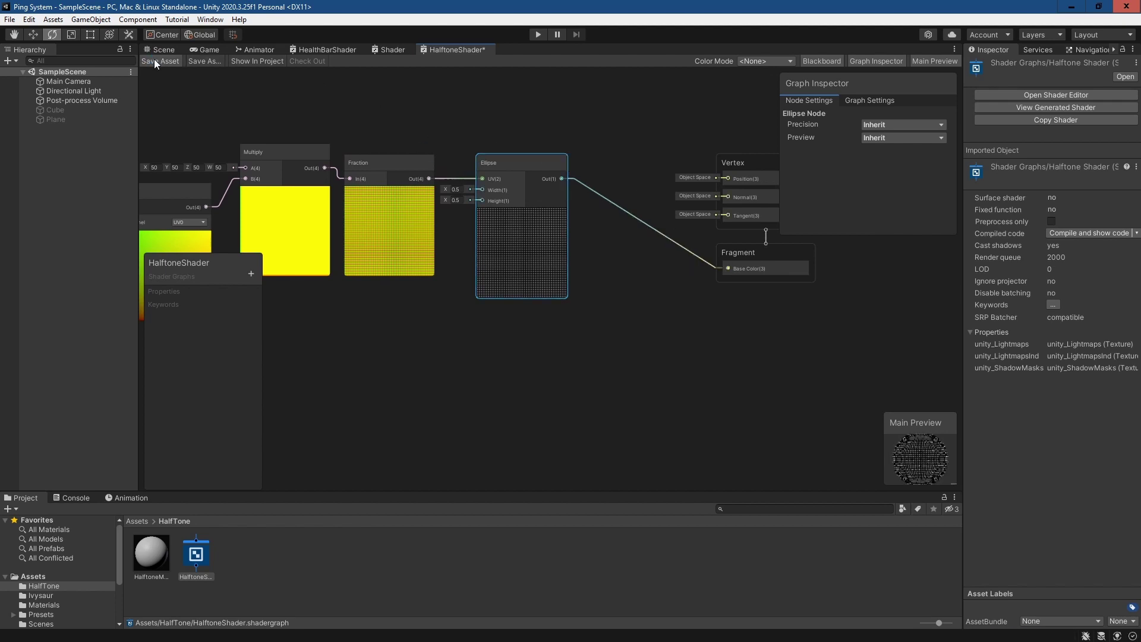
Save the shader graph and add a 3D Plane object to the scene.
left_click(167, 46)
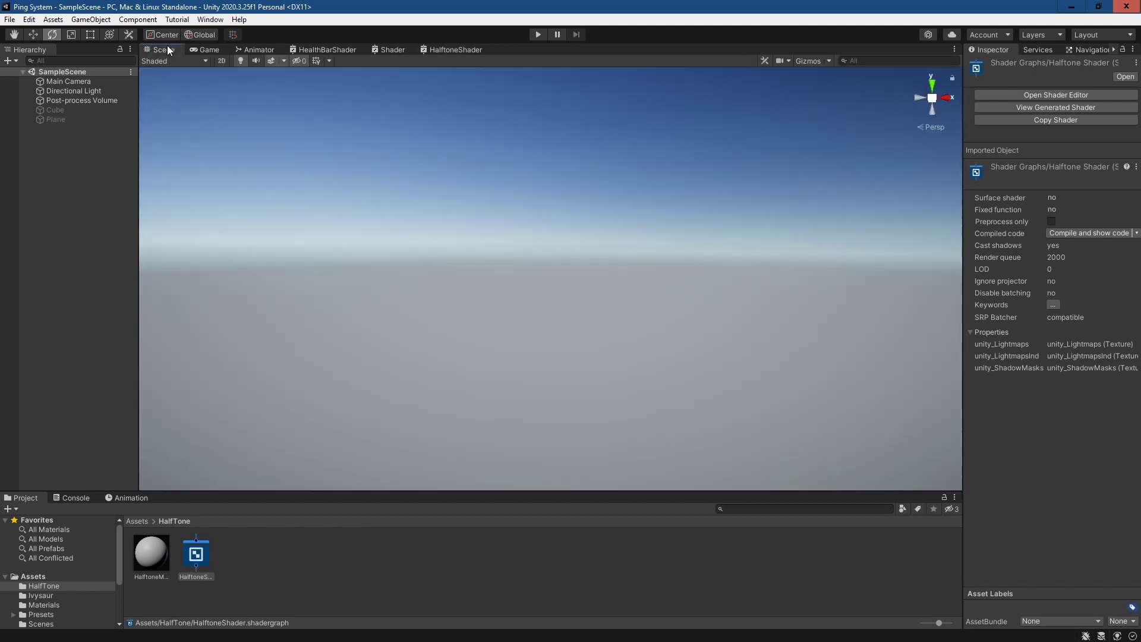
right_click(58, 191)
mouse_move(116, 340)
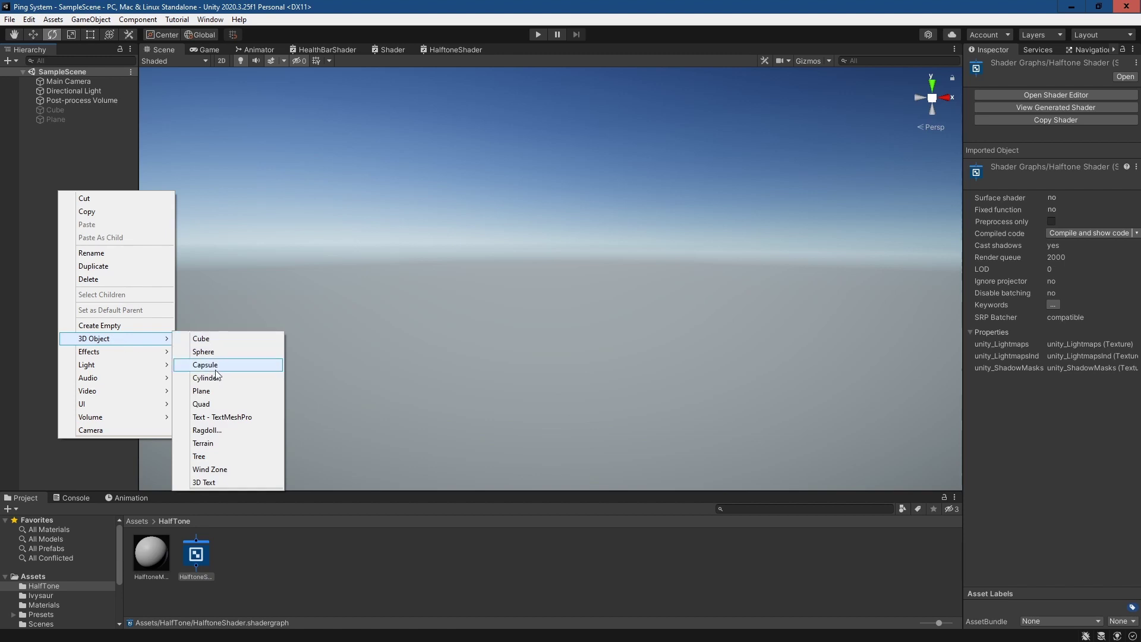
left_click(219, 389)
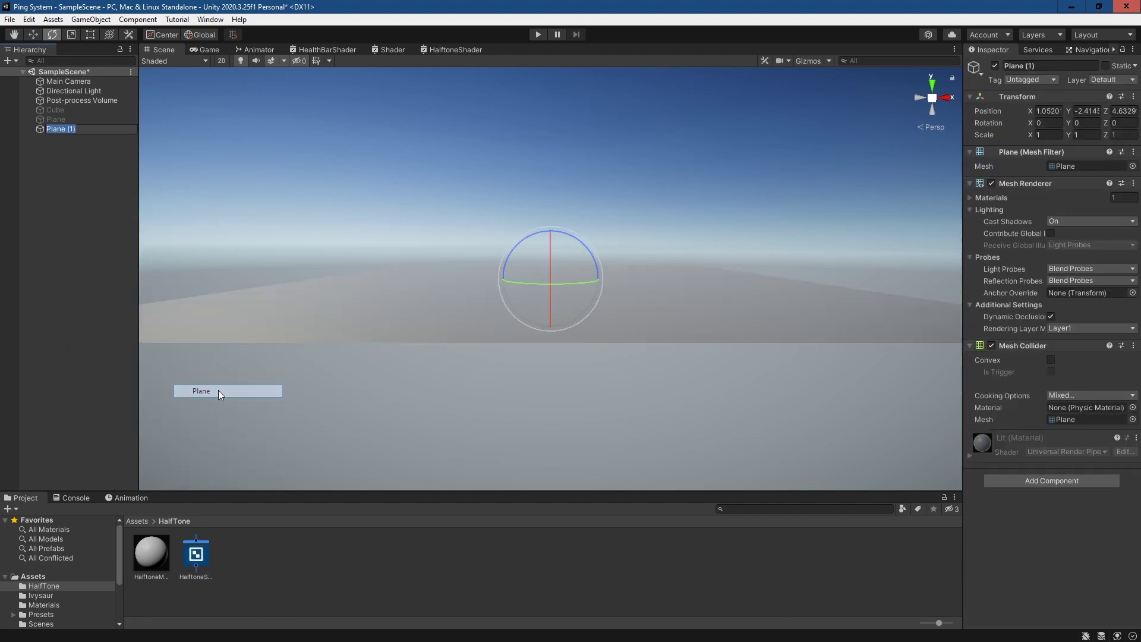
Set the new plane's X rotation to -90.
left_click(992, 122)
type("90")
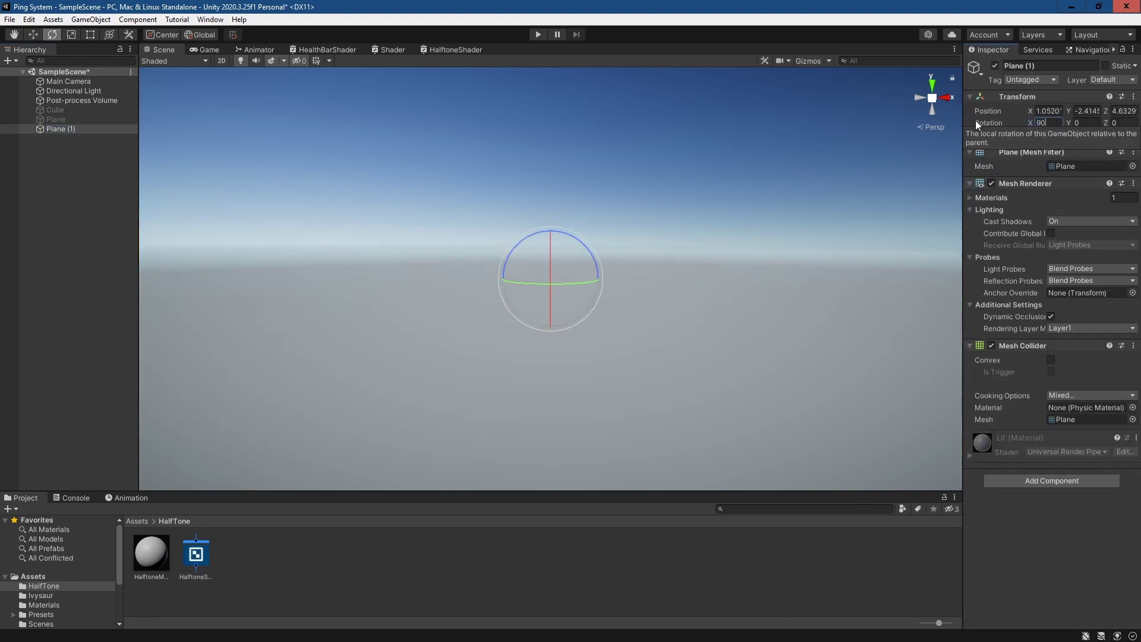
key("Return")
key("Return")
type("-90")
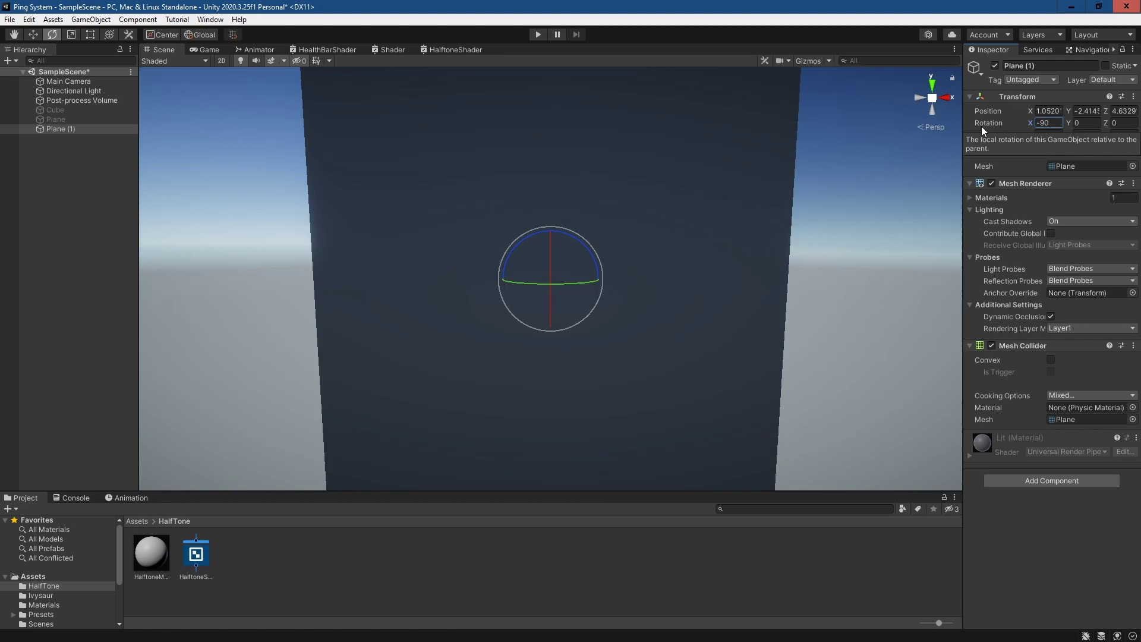
scroll(662, 275, "down", 5)
Assign the Shader Graphs HalftoneShader to the HalftoneMat material and apply the material to the new plane.
left_click(156, 555)
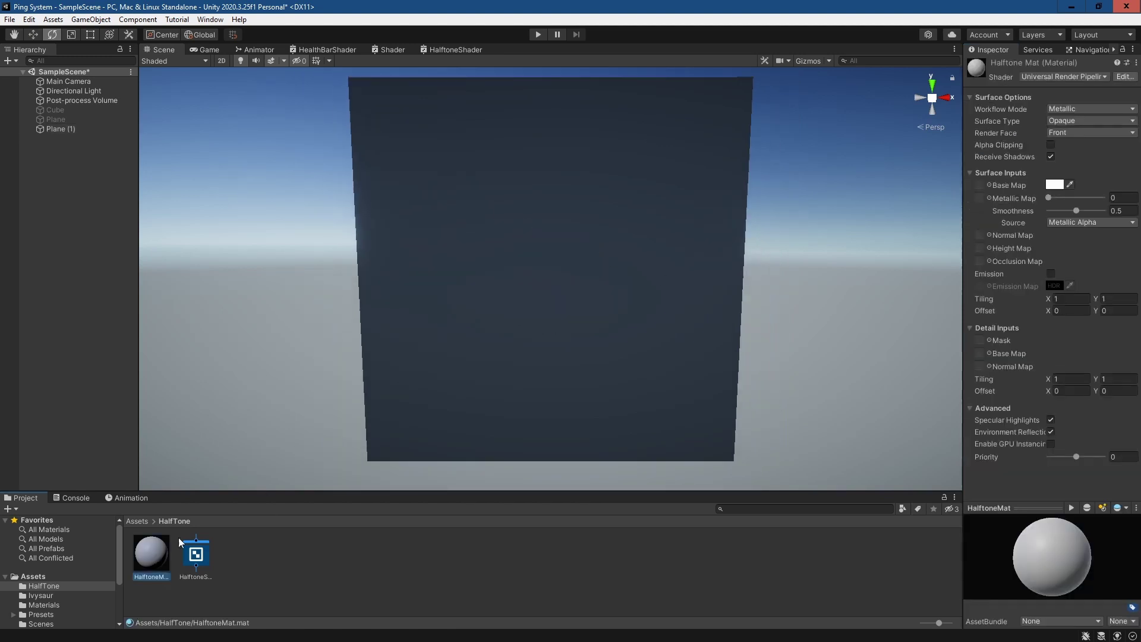
left_click(1054, 77)
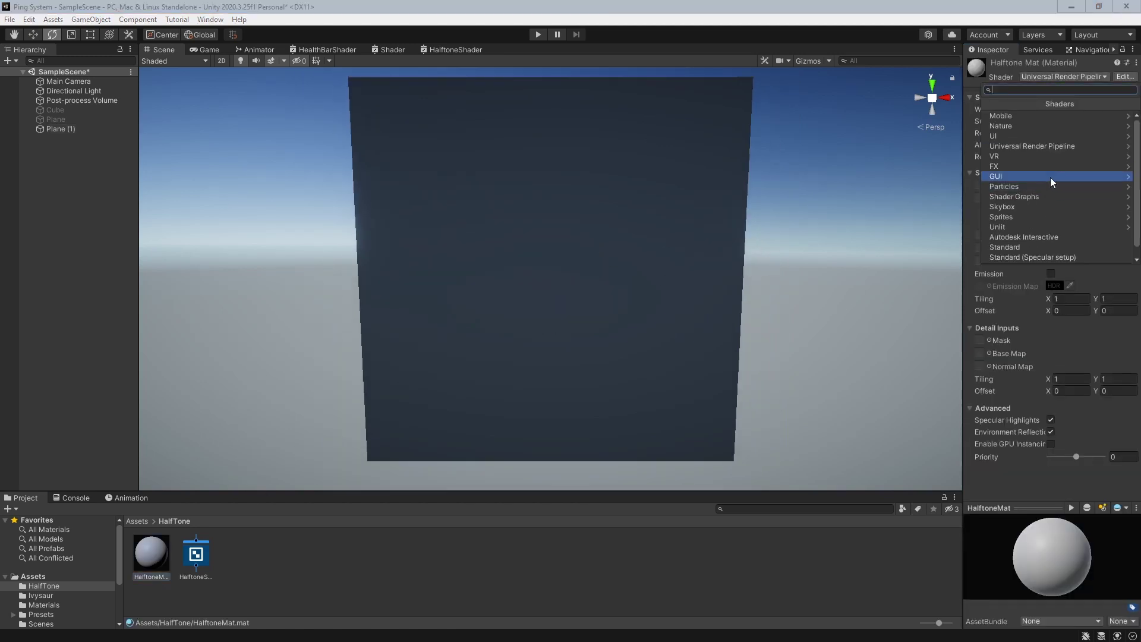
left_click(1041, 197)
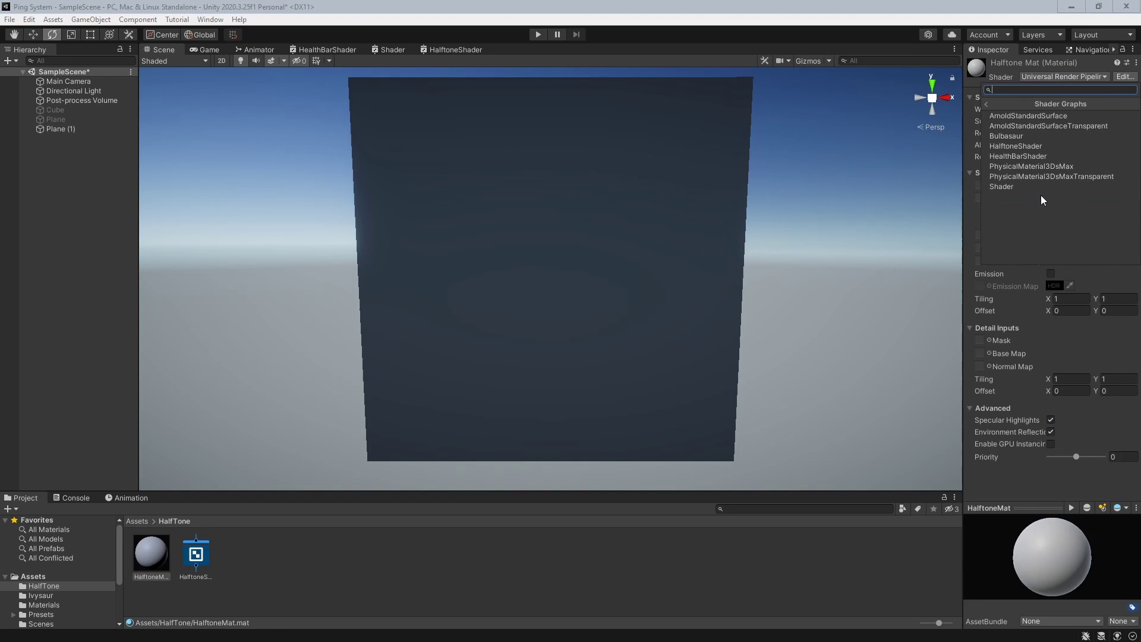
left_click(1045, 149)
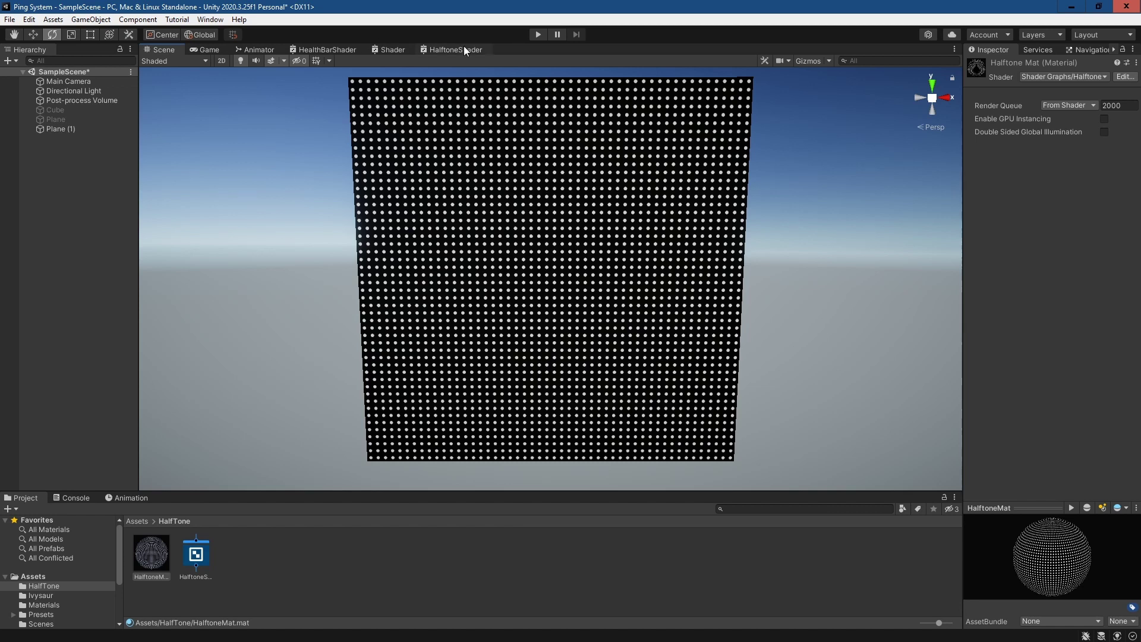
Add a Color property to the HalftoneShader graph and place its node below the Ellipse node.
left_click(464, 49)
middle_click_drag(520, 292, 492, 330)
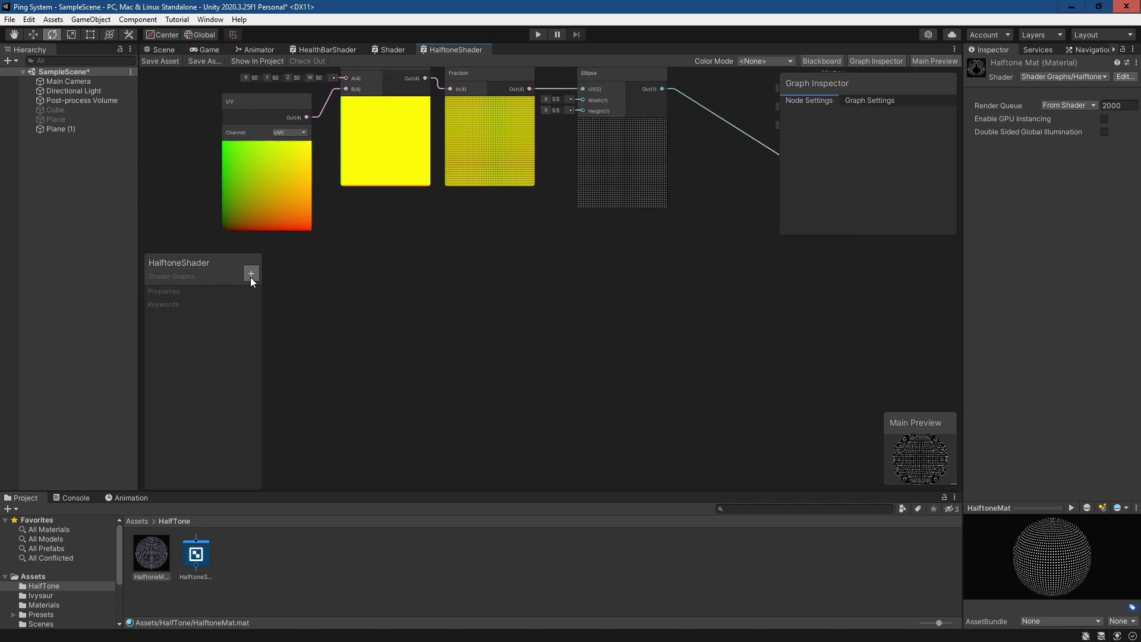
left_click(251, 274)
left_click(309, 331)
key("Return")
left_click_drag(167, 307, 589, 254)
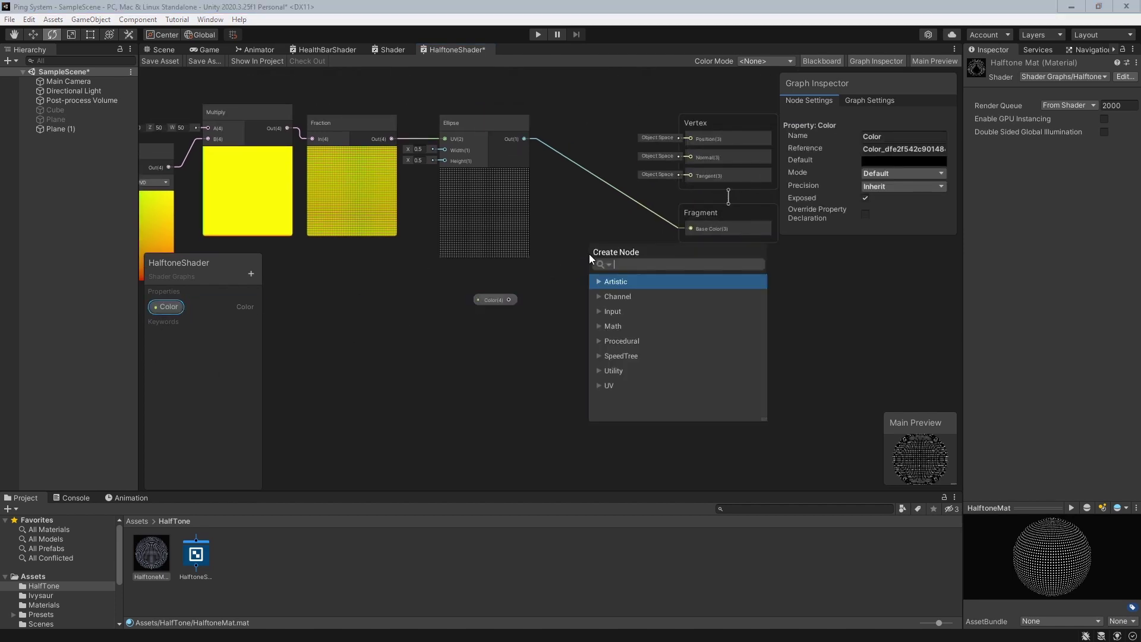
Add a Multiply node with the Ellipse output as A and Color as B, and connect its output to the Fragment Base Color.
type("mul")
key("Return")
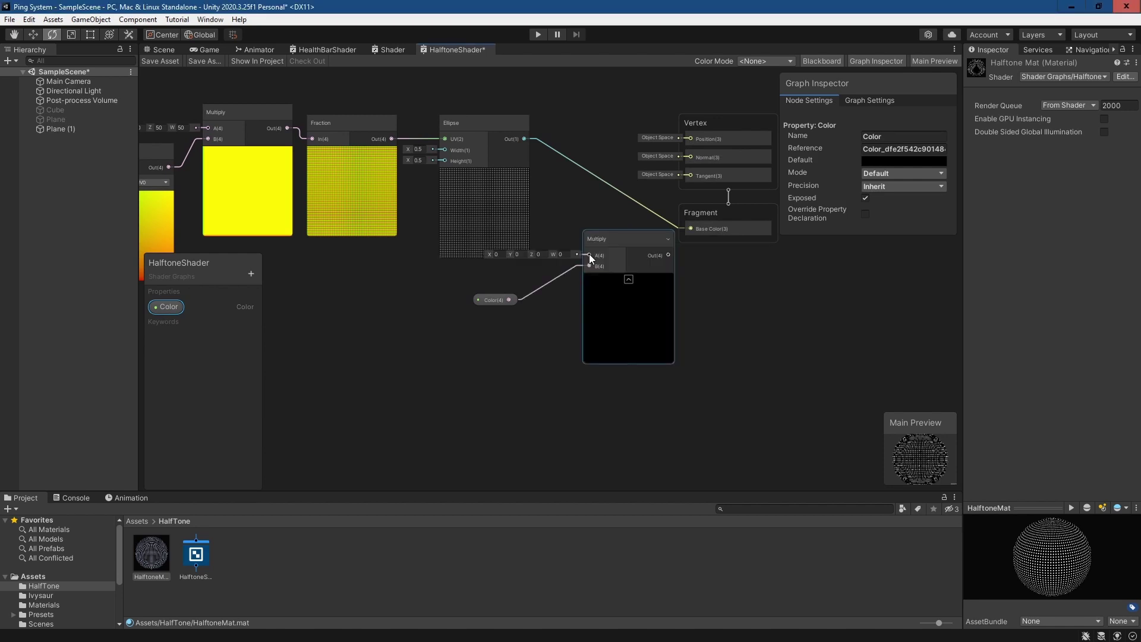
left_click_drag(524, 139, 592, 258)
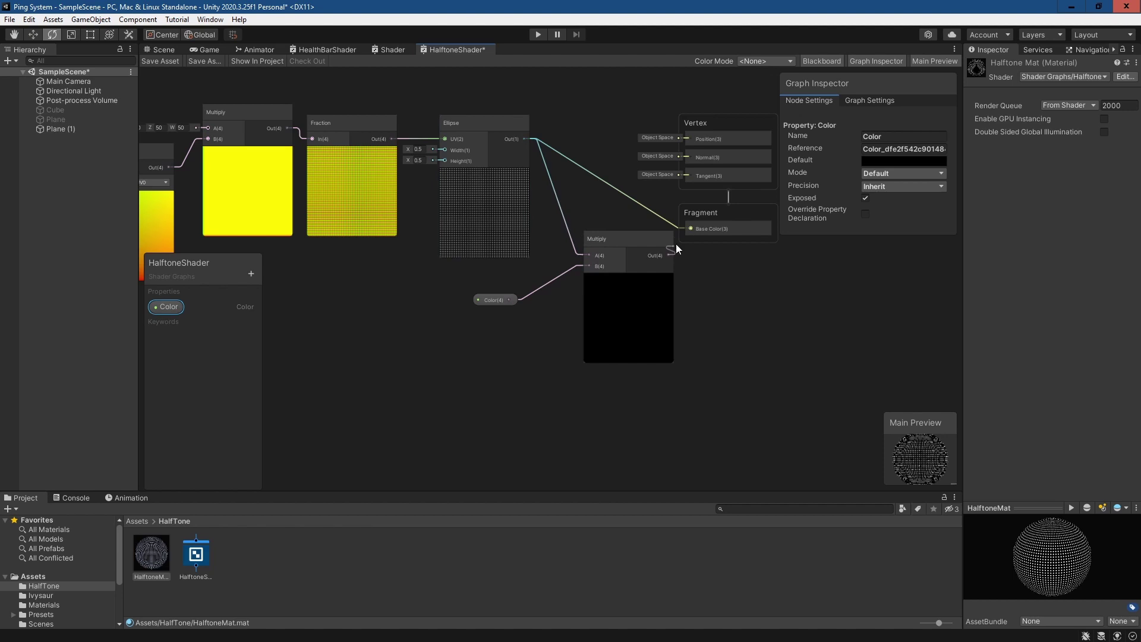
left_click_drag(688, 230, 613, 219)
Set the Color property's default to purple, hex 3B00B5, and save the shader graph.
left_click(493, 300)
left_click(895, 161)
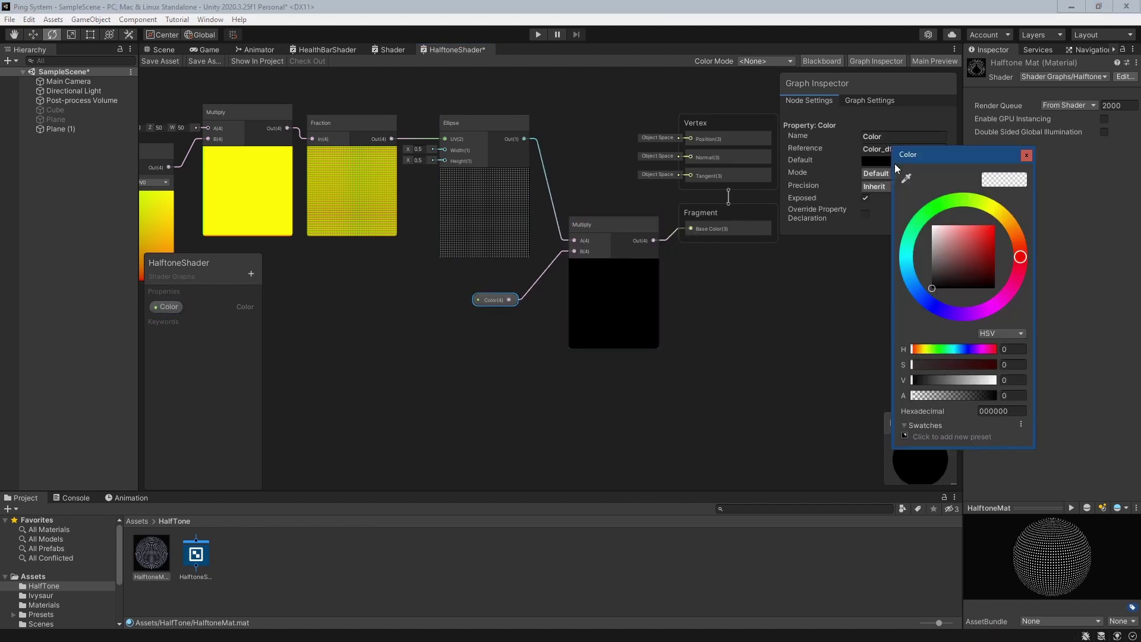
left_click_drag(946, 311, 996, 244)
left_click(958, 312)
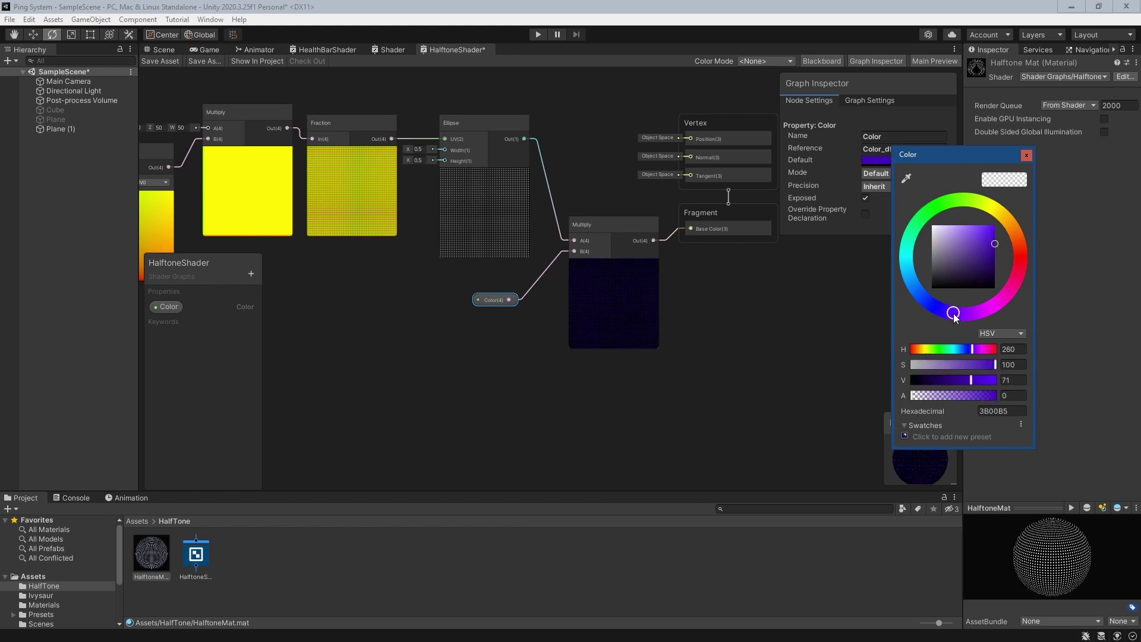
left_click(1028, 156)
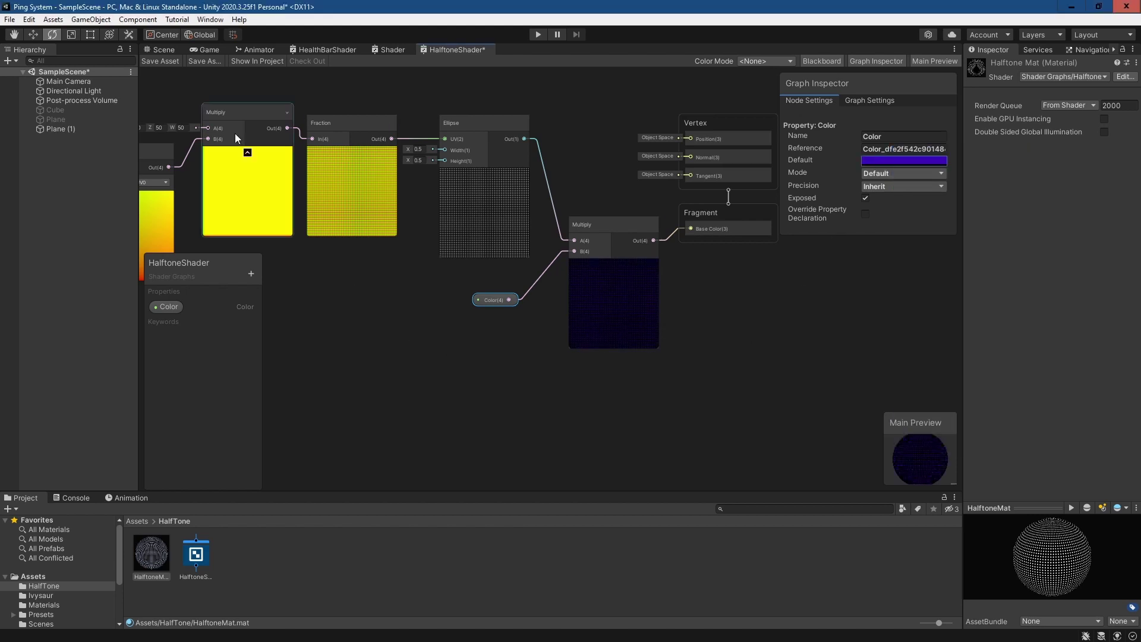
left_click(161, 61)
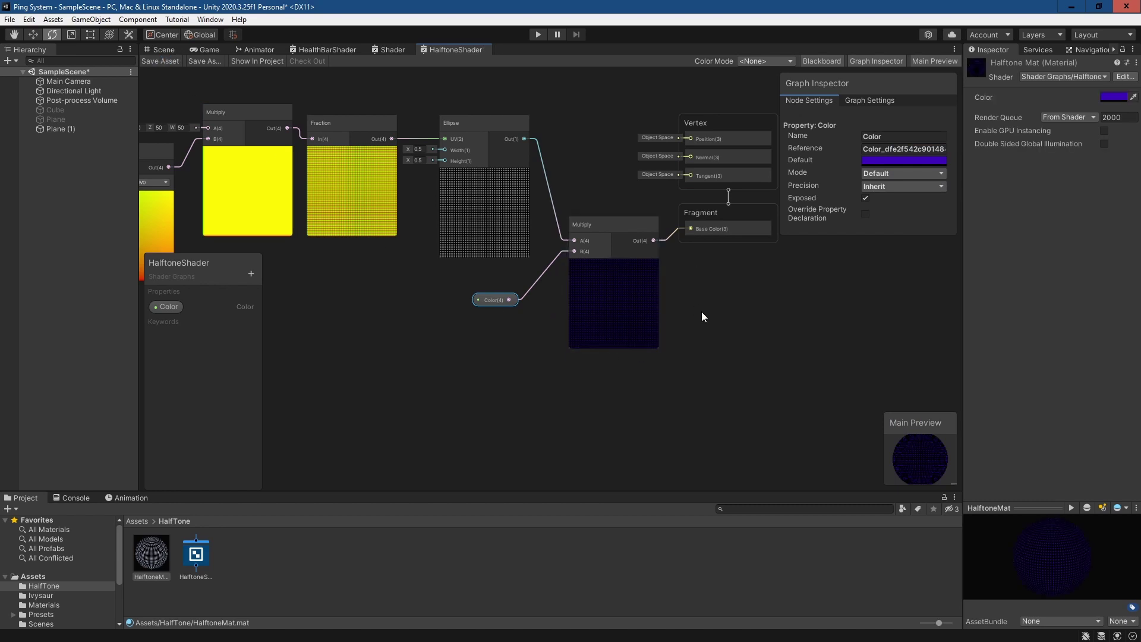
Return to the scene and change the HalftoneMat material's Color to orange.
left_click(159, 50)
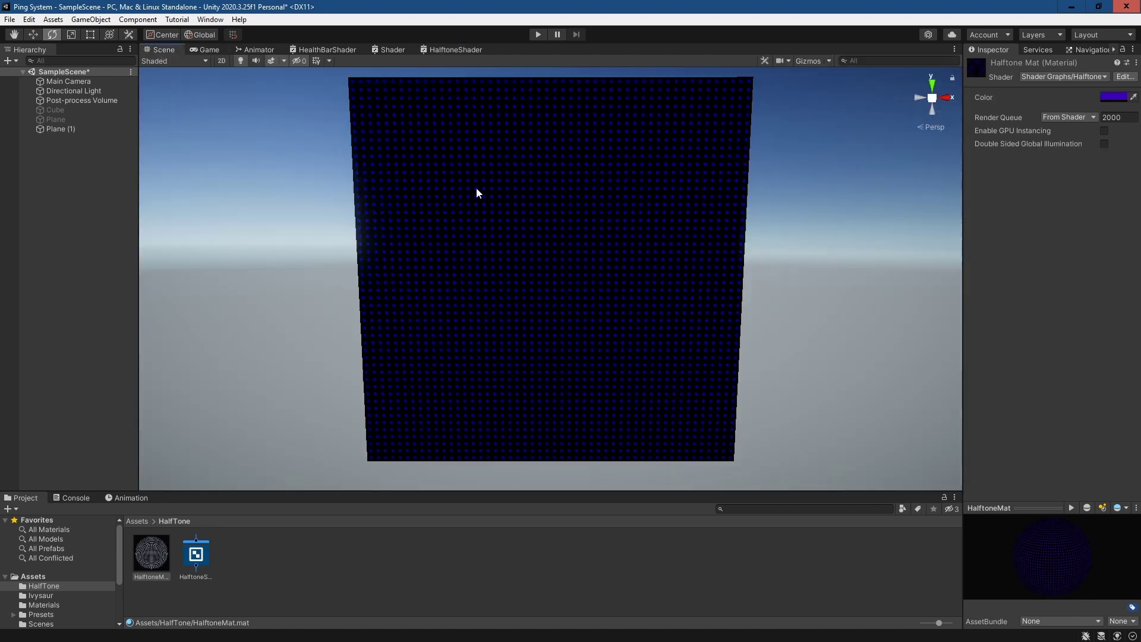
left_click(1112, 97)
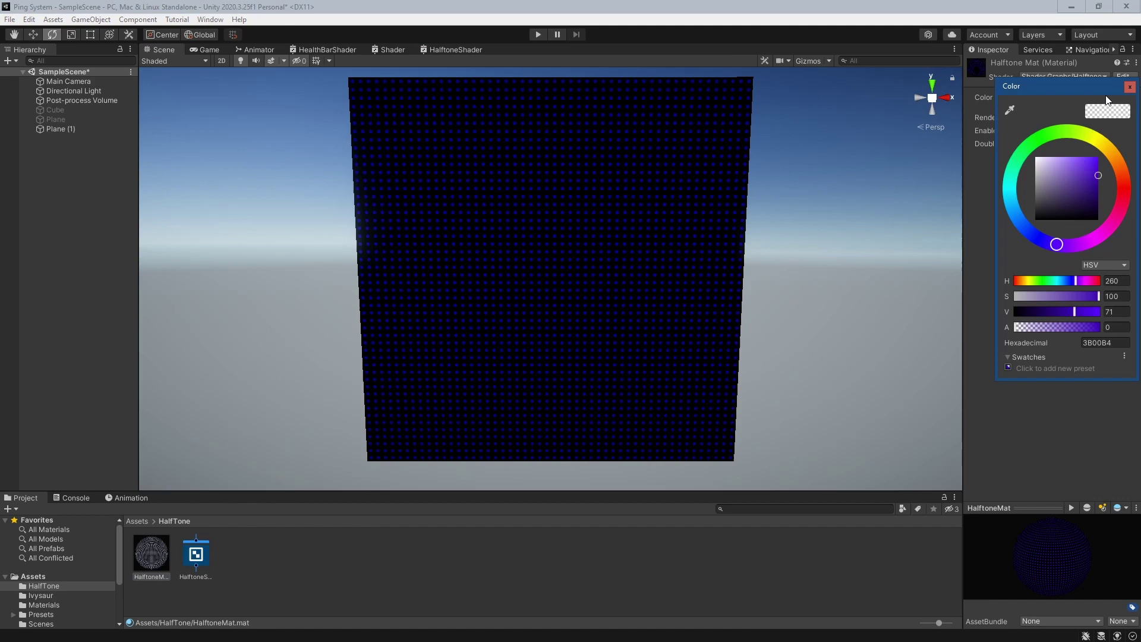
left_click(1123, 199)
left_click_drag(1123, 200, 1111, 151)
left_click(473, 45)
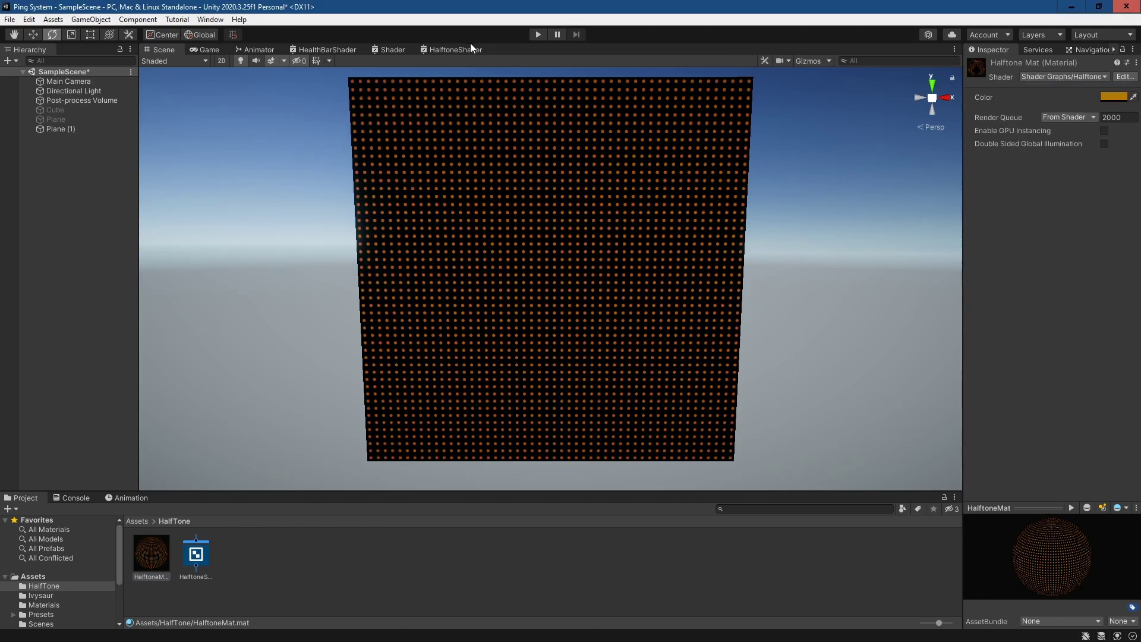
Add a second UV node to the HalftoneShader graph in the empty area below the existing UV node.
left_click(469, 47)
middle_click_drag(510, 281, 364, 307)
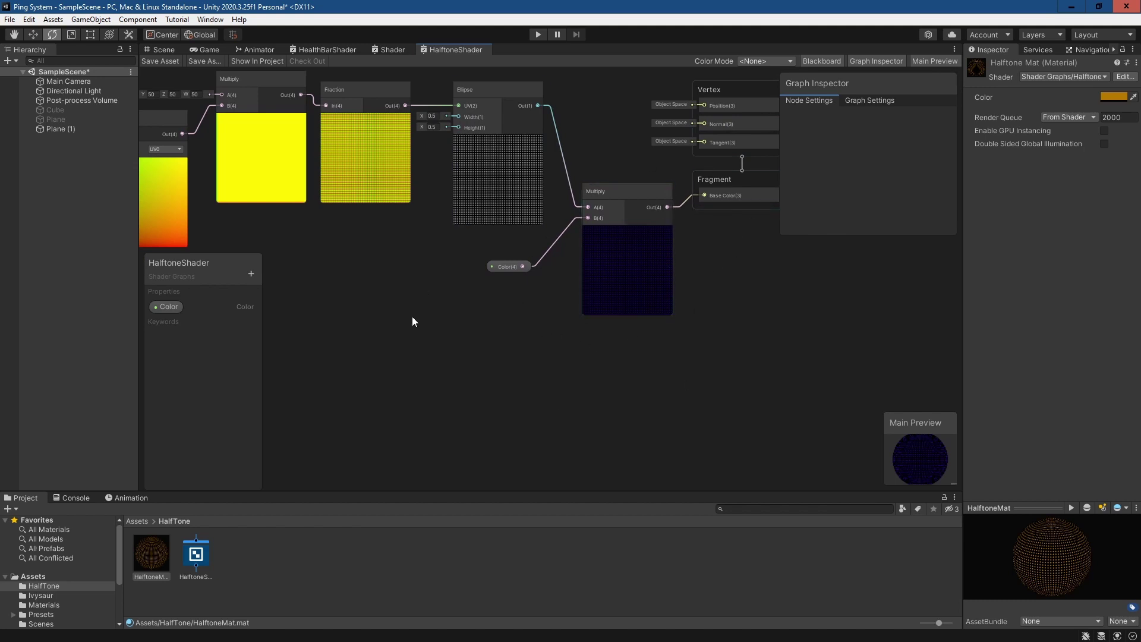
middle_click_drag(428, 325, 547, 291)
key("space")
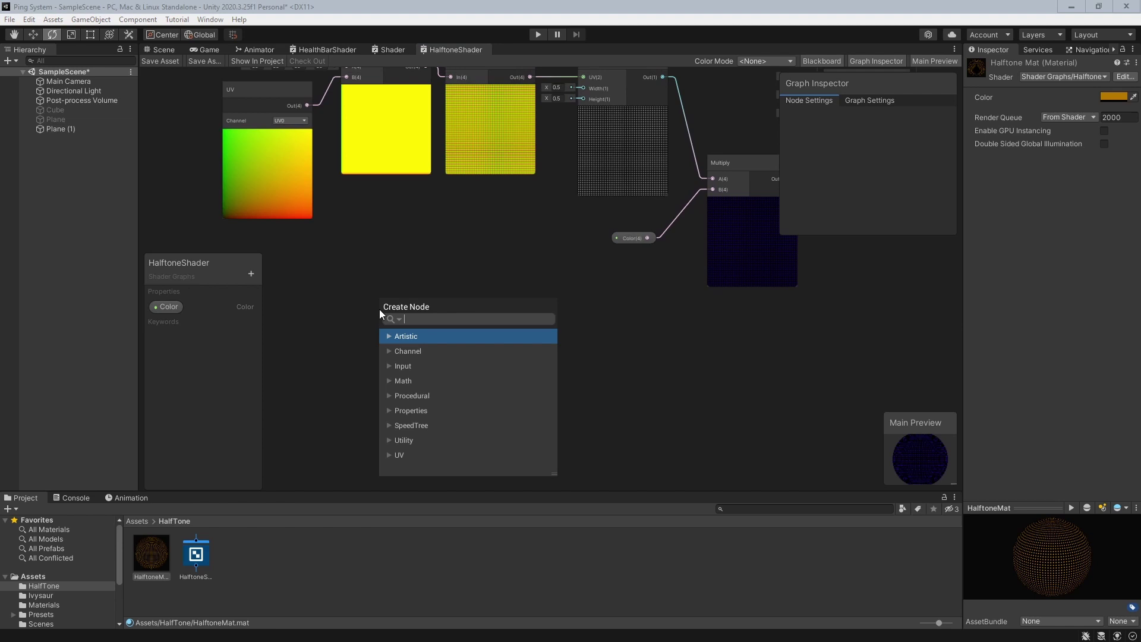
type("uv")
key("Return")
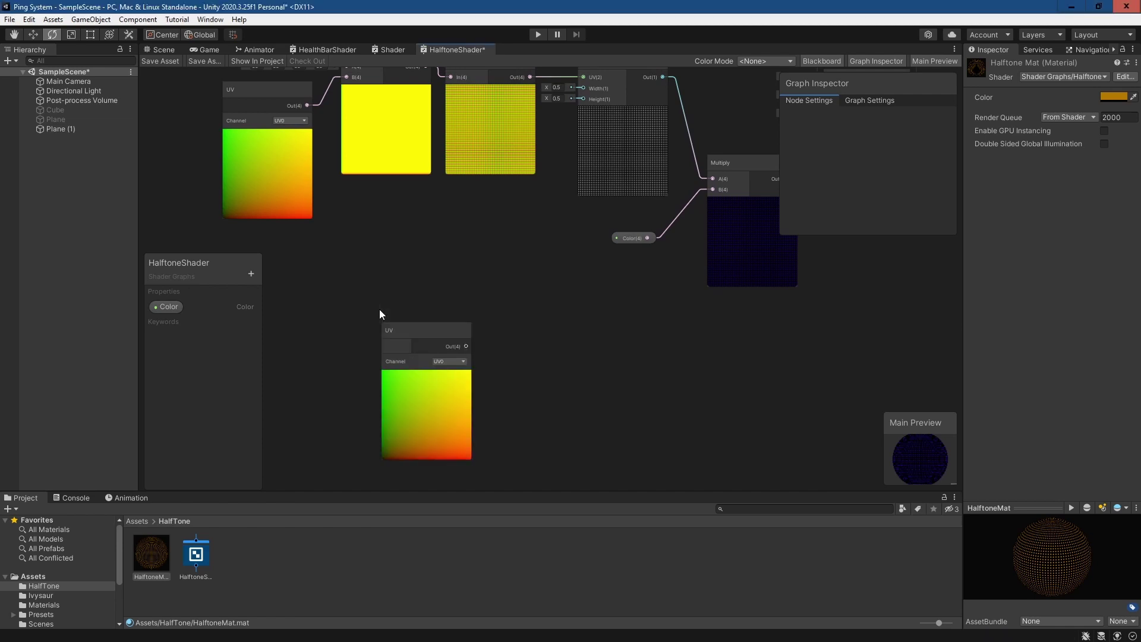
left_click_drag(429, 326, 403, 306)
Add a Split node fed by the second UV node's output and align it right beside that node.
type("so")
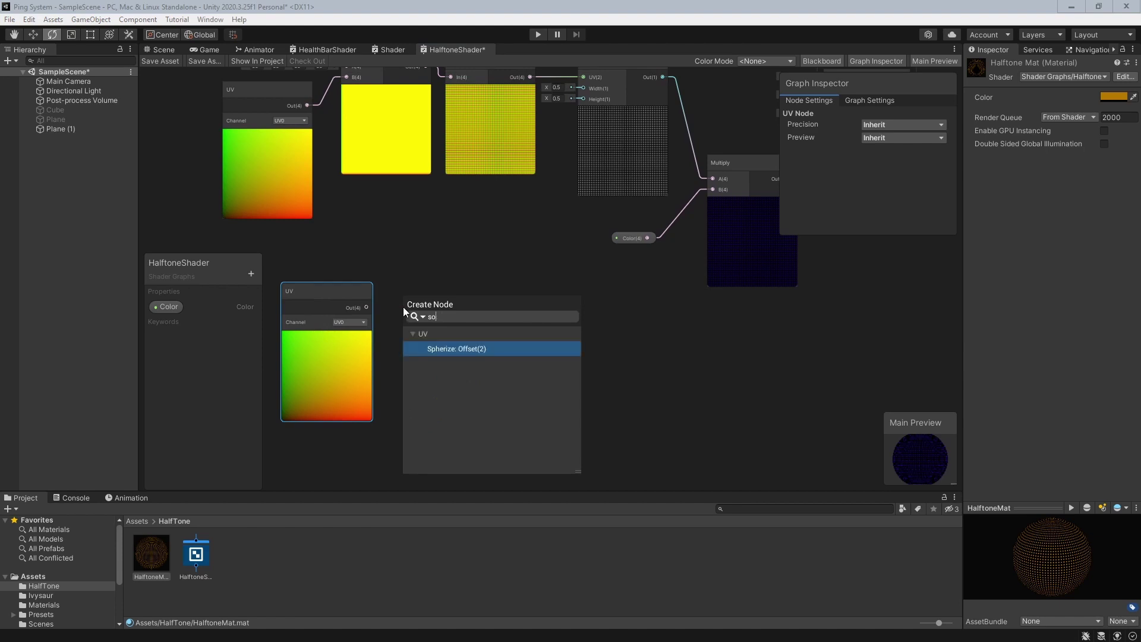
key("BackSpace")
type("plit")
key("Return")
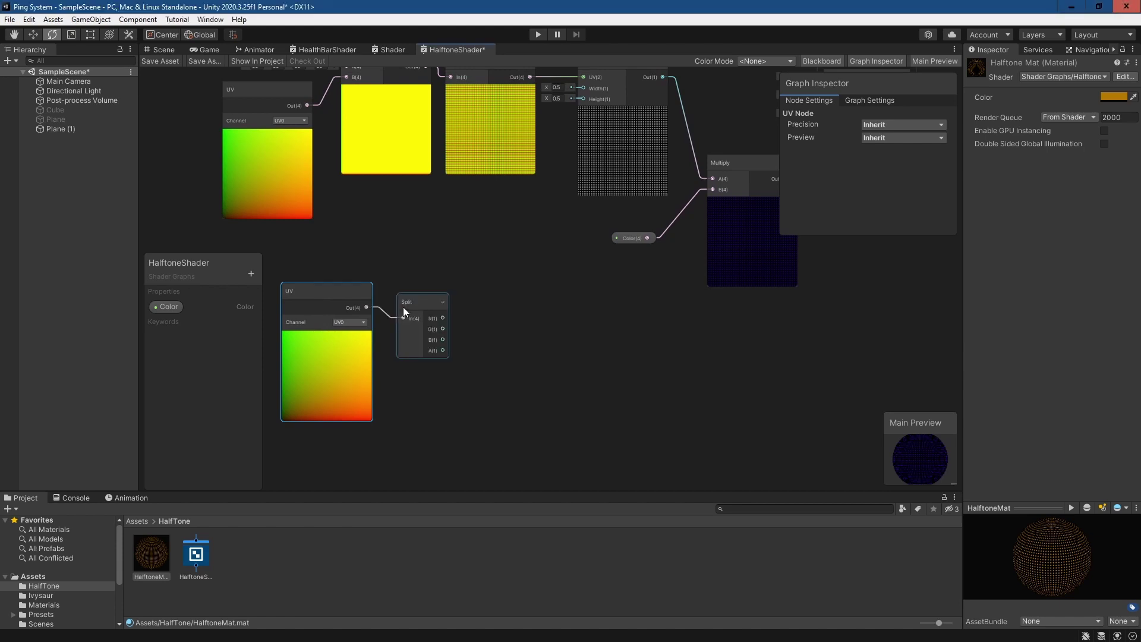
mouse_move(403, 306)
left_mouse_down()
mouse_move(414, 295)
mouse_move(397, 296)
left_mouse_up()
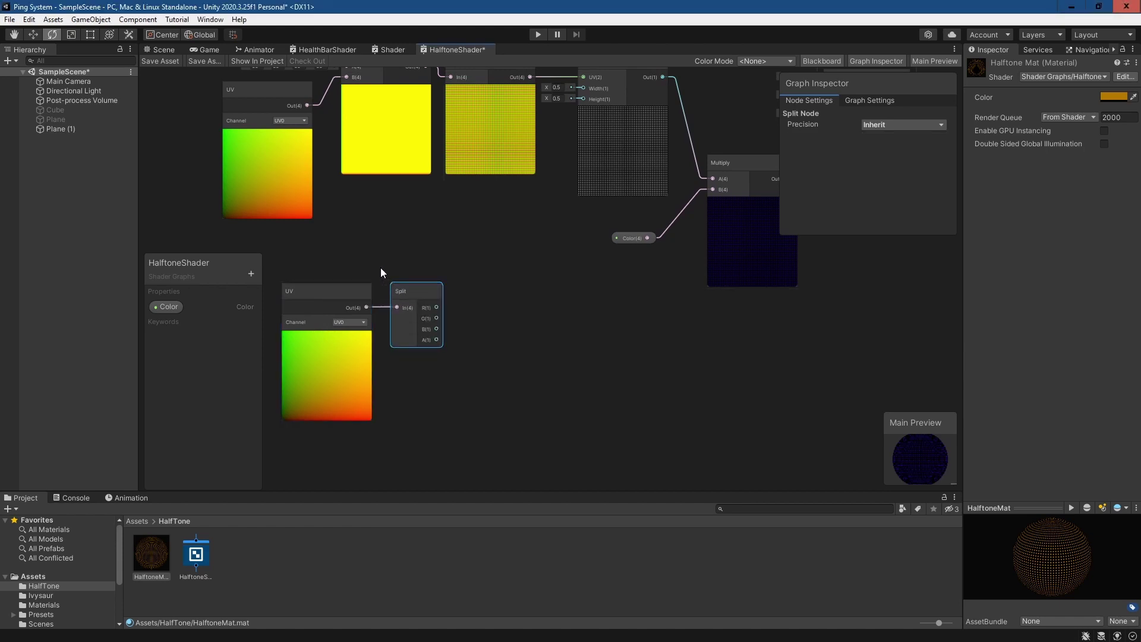
Attach a Preview node to the Split node's G output to inspect that channel.
middle_click_drag(364, 234, 443, 175)
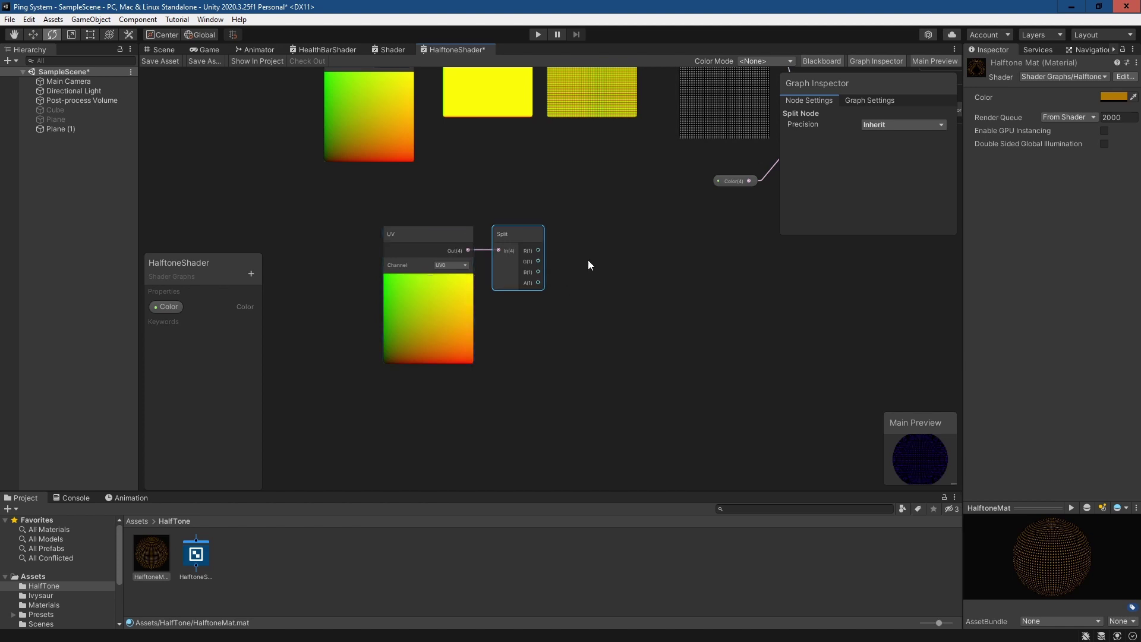
middle_click_drag(588, 261, 455, 292)
left_click_drag(408, 292, 456, 291)
type("preview")
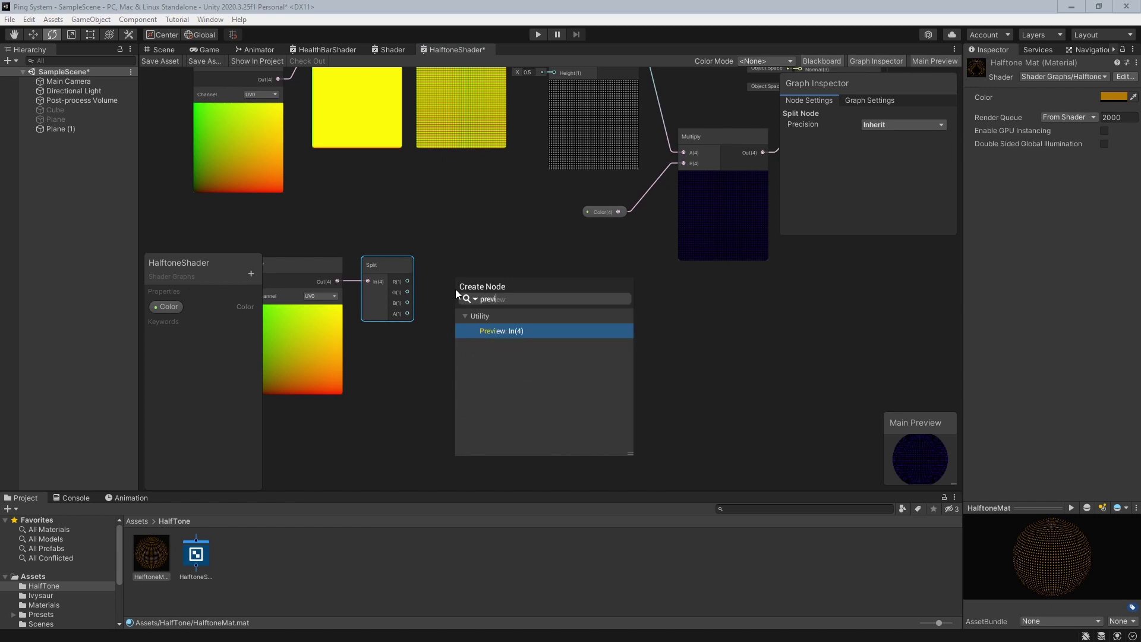
key("Return")
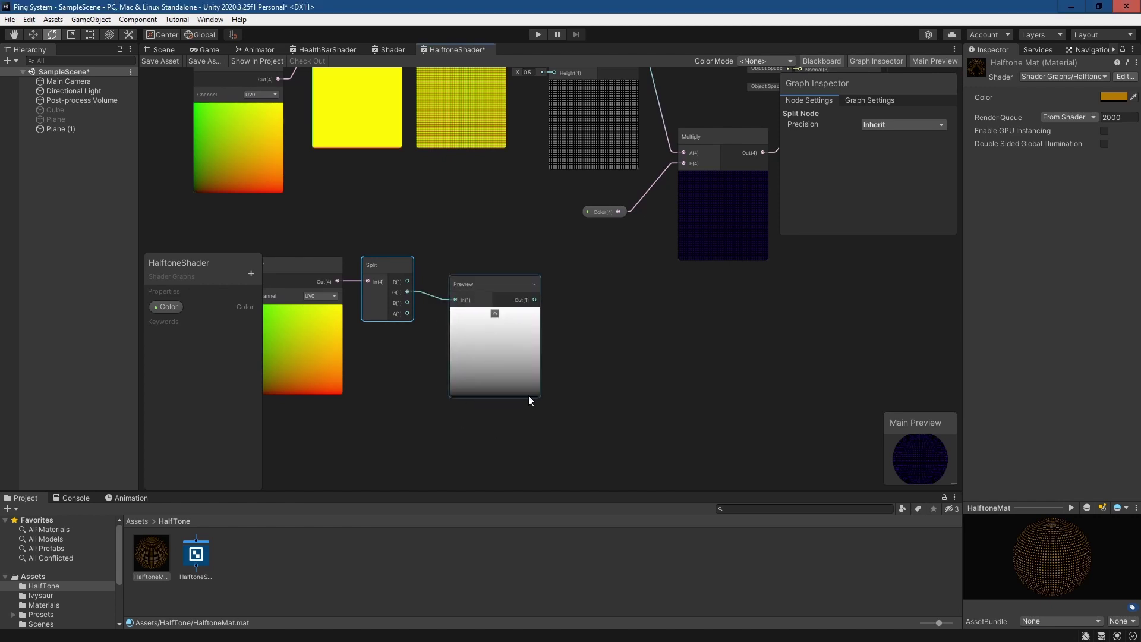
Compare the channel preview with the second UV node and delete the Preview node.
middle_click_drag(433, 409, 534, 352)
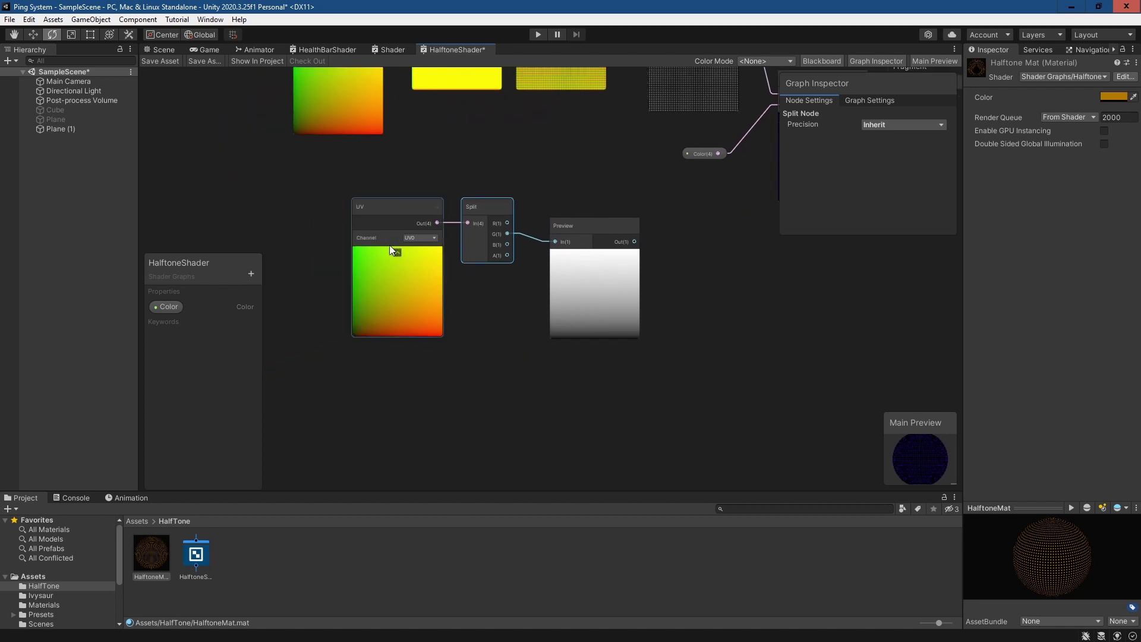
middle_click_drag(672, 371, 558, 412)
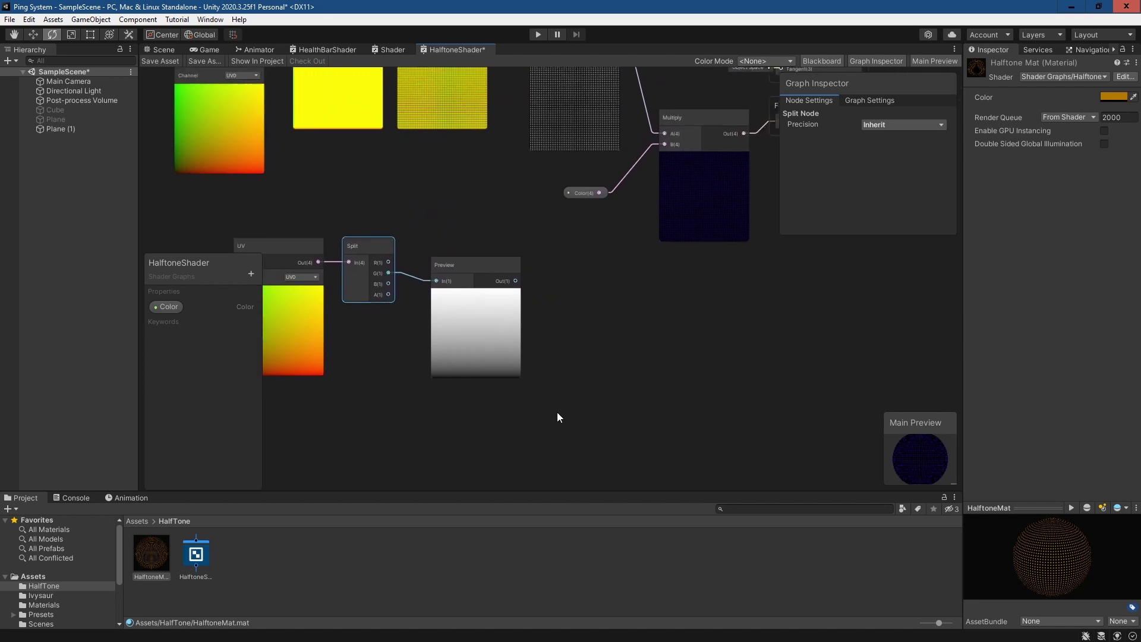
left_click_drag(539, 405, 531, 344)
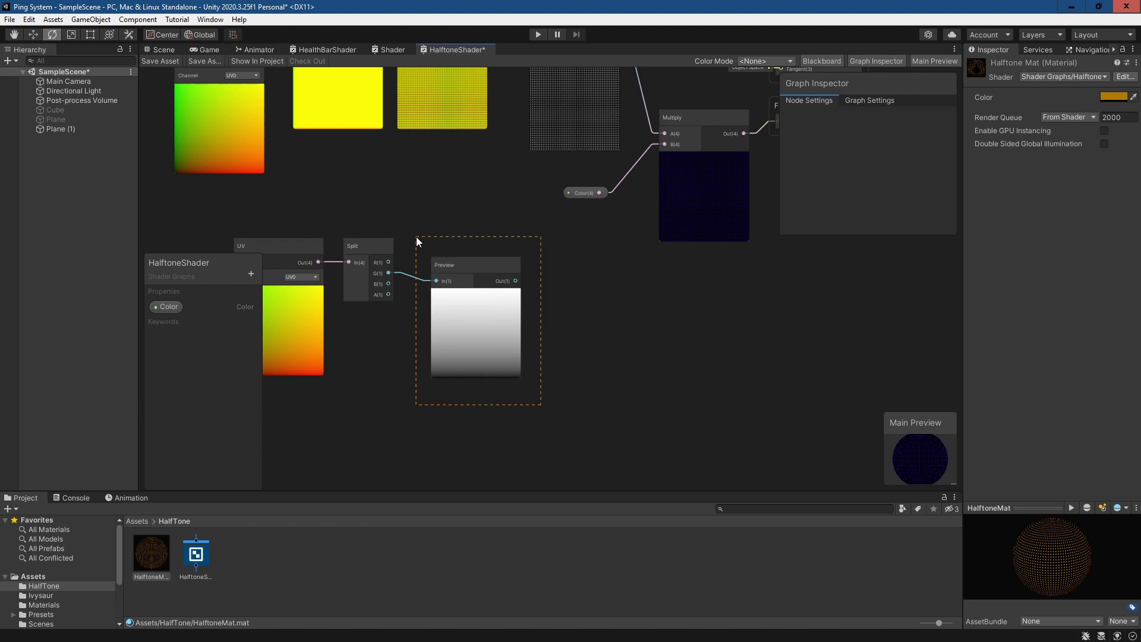
left_click_drag(416, 236, 416, 236)
key("Delete")
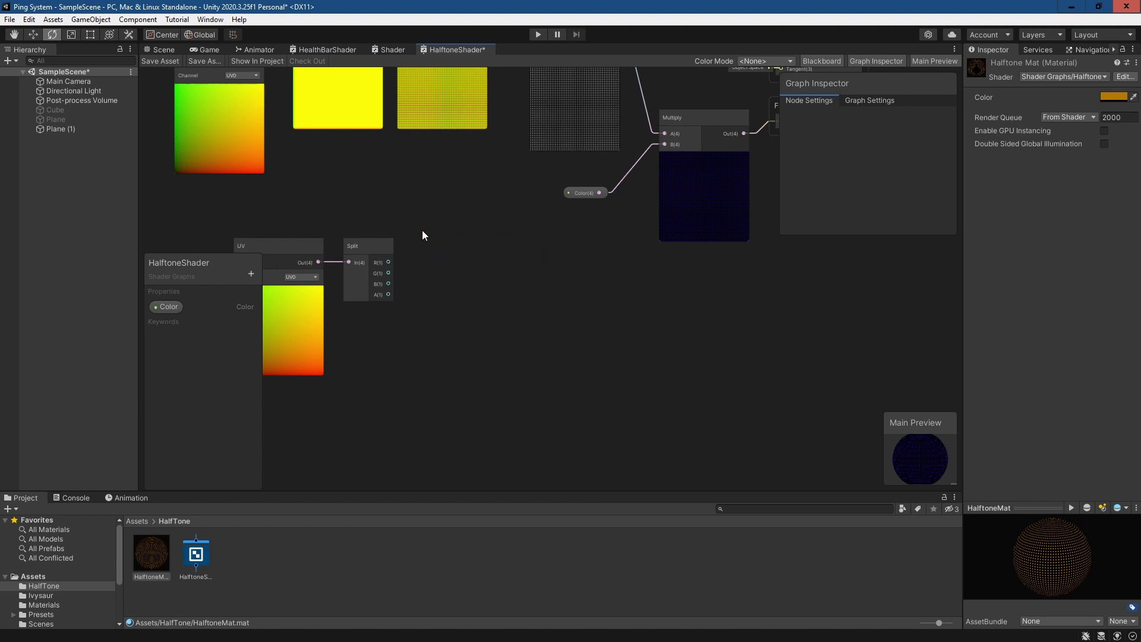
Add a Power node with the Split node's G output feeding its A input.
left_click_drag(388, 273, 445, 266)
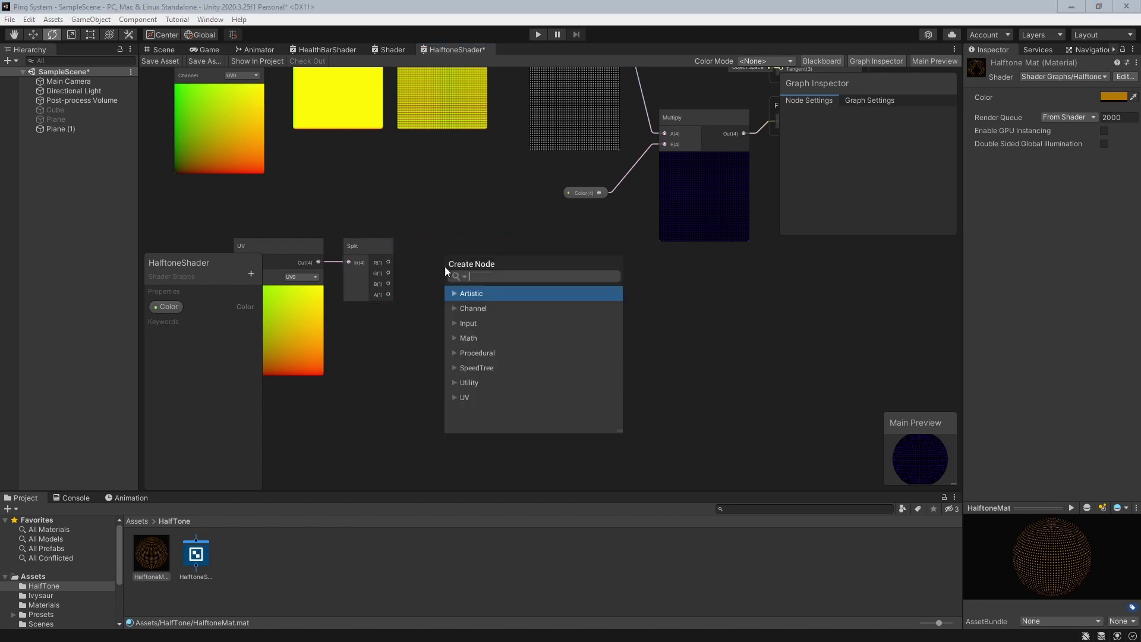
type("power")
key("Return")
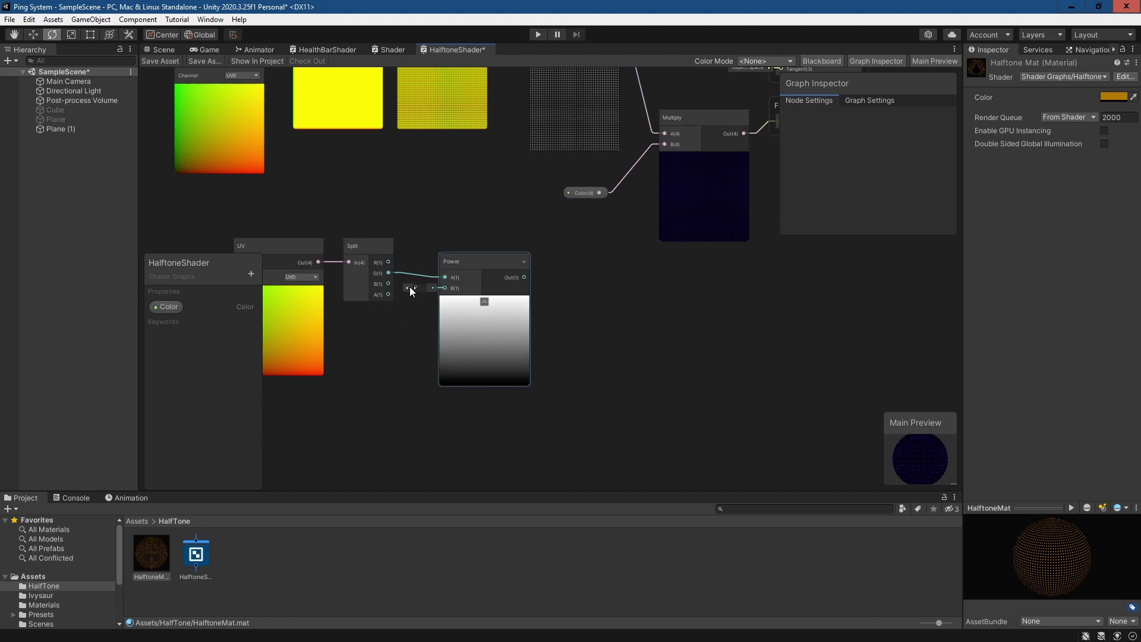
Set the Power node's B value to 3.2 and add a Multiply node with the Power output feeding its B input.
left_click_drag(410, 288, 426, 286)
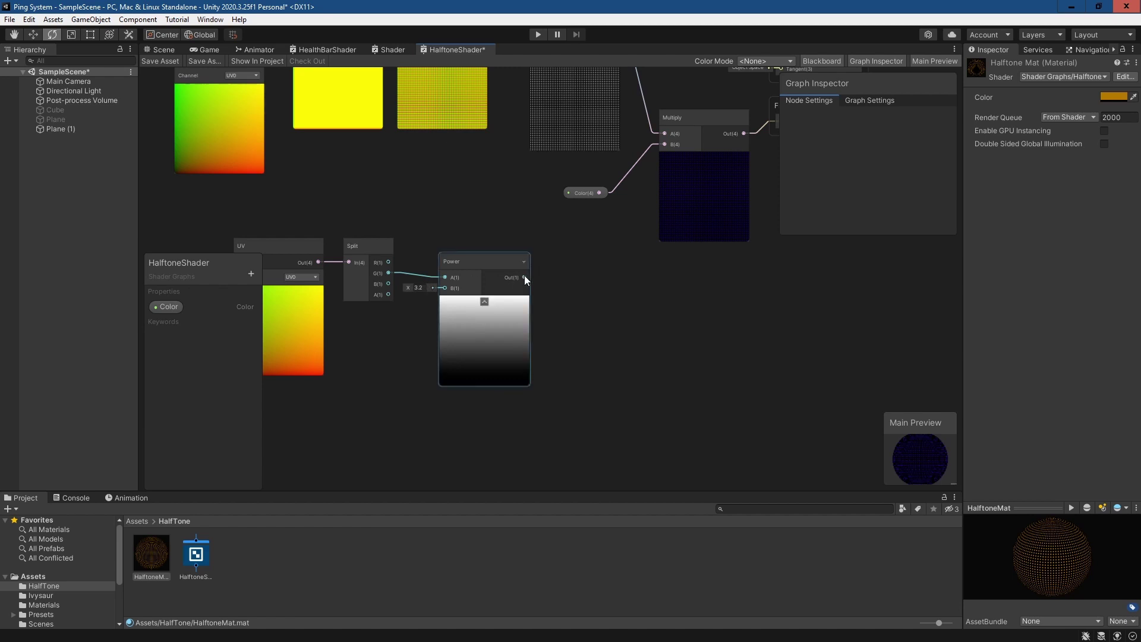
left_click_drag(524, 276, 636, 290)
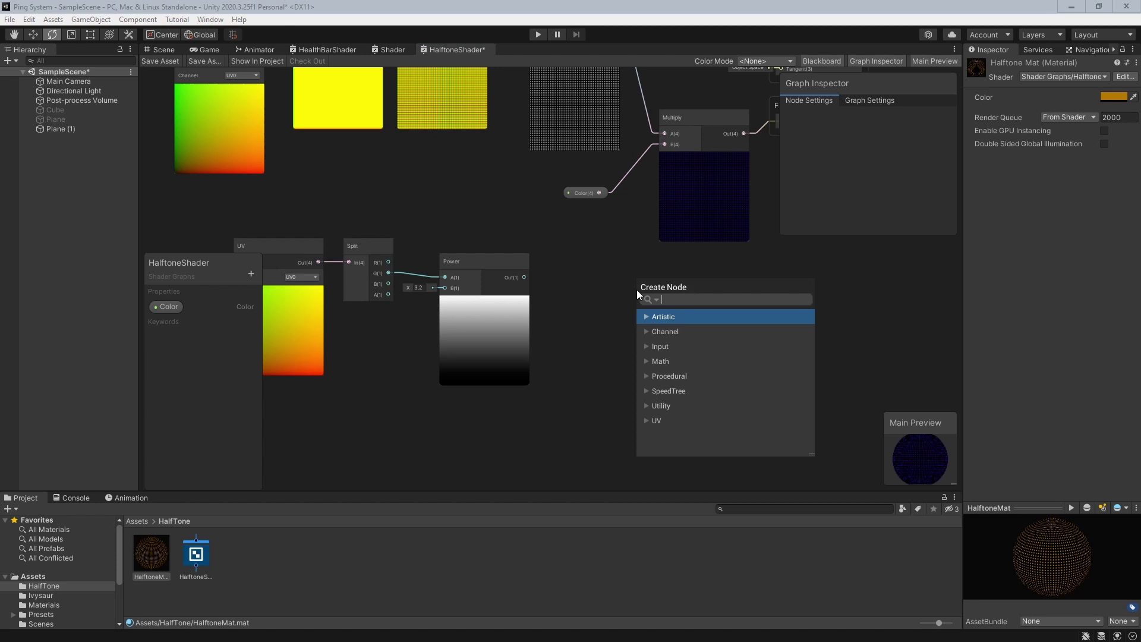
type("mul")
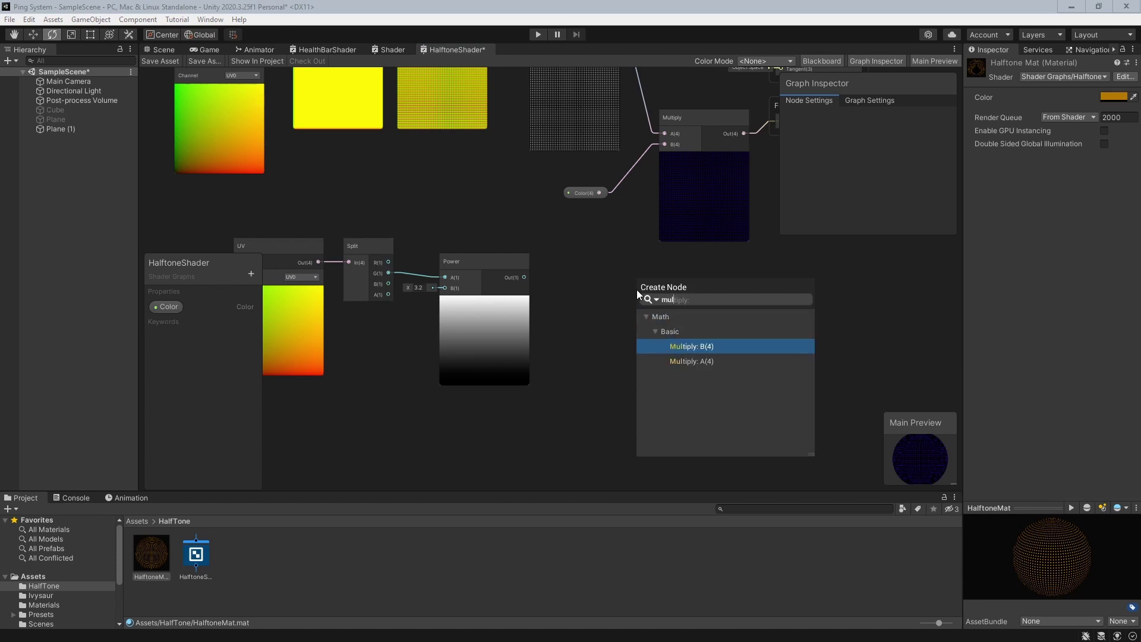
key("Return")
Move the dot-pattern nodes away from the master stack and route the color Multiply's output through the new Multiply node into Base Color.
scroll(712, 406, "down", 5)
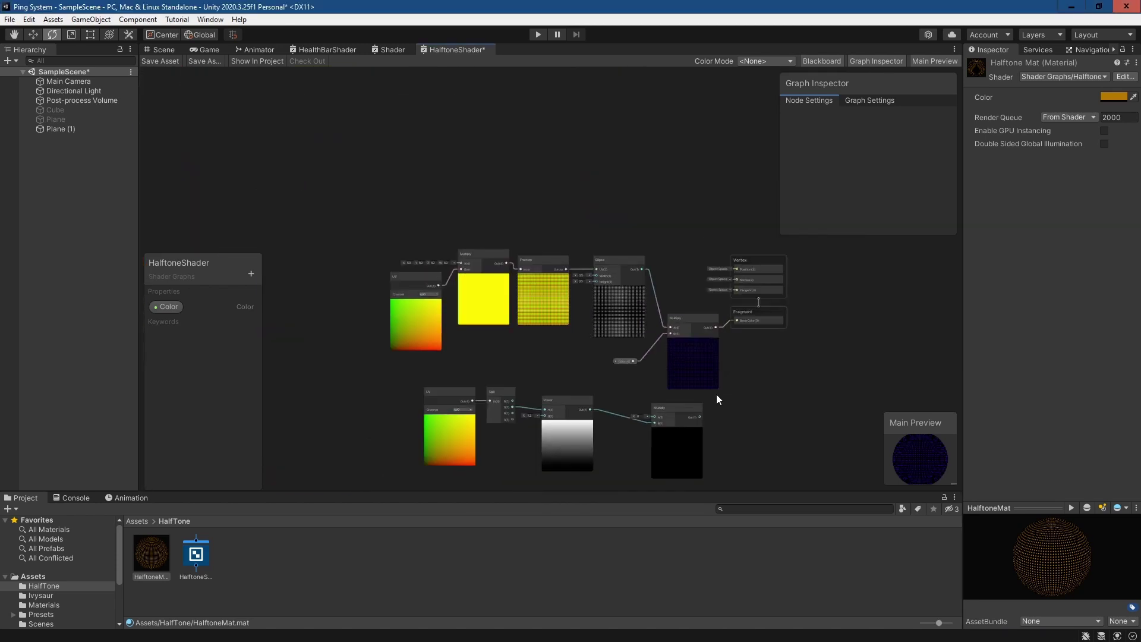
left_click_drag(674, 223, 361, 367)
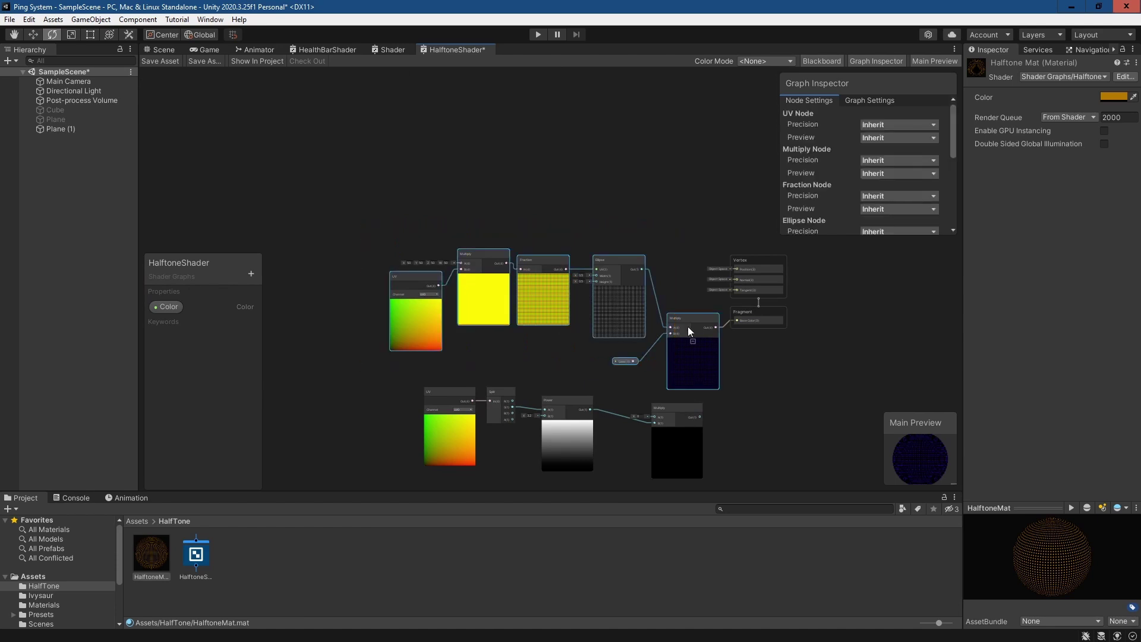
left_click_drag(687, 326, 736, 320)
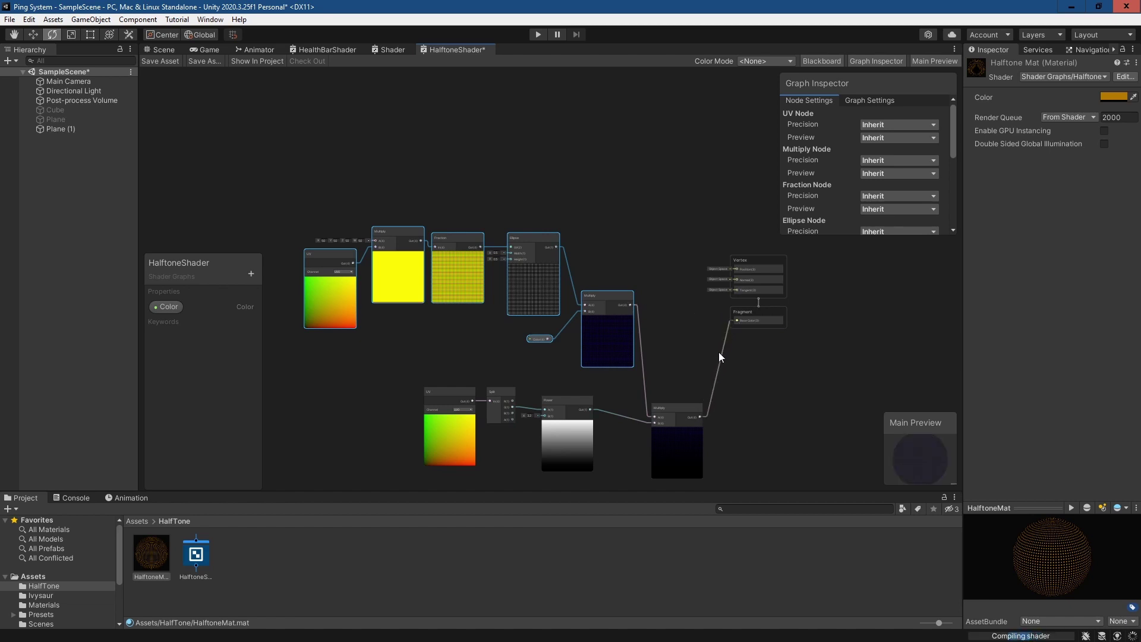
key("a")
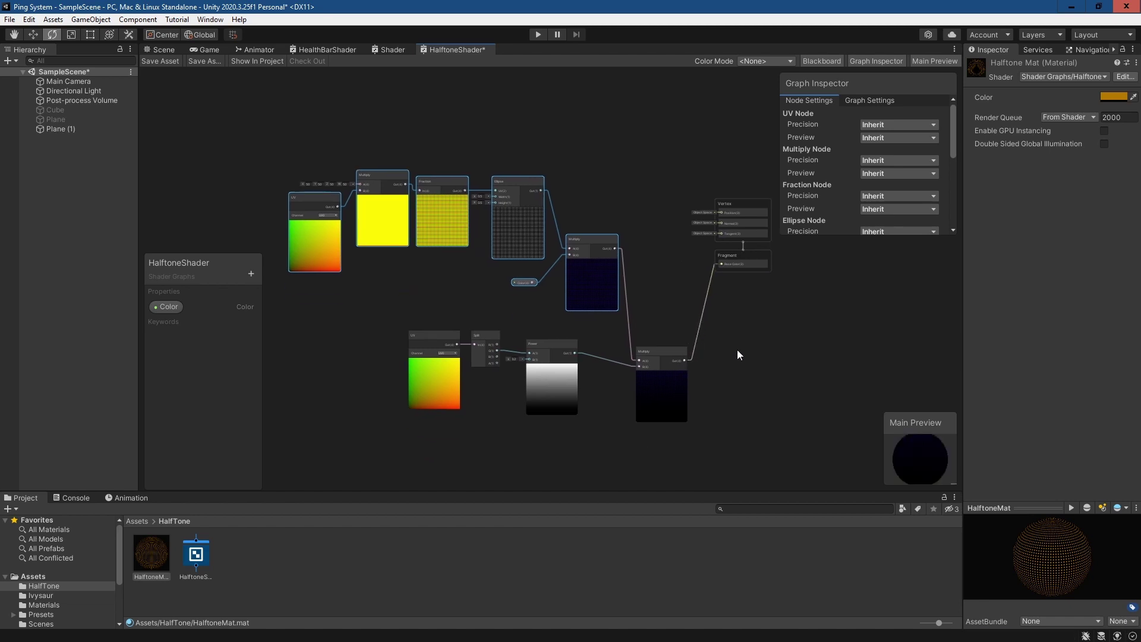
Save the shader graph and inspect the dot gradient on the plane in the Scene view.
left_click(161, 61)
left_click(165, 47)
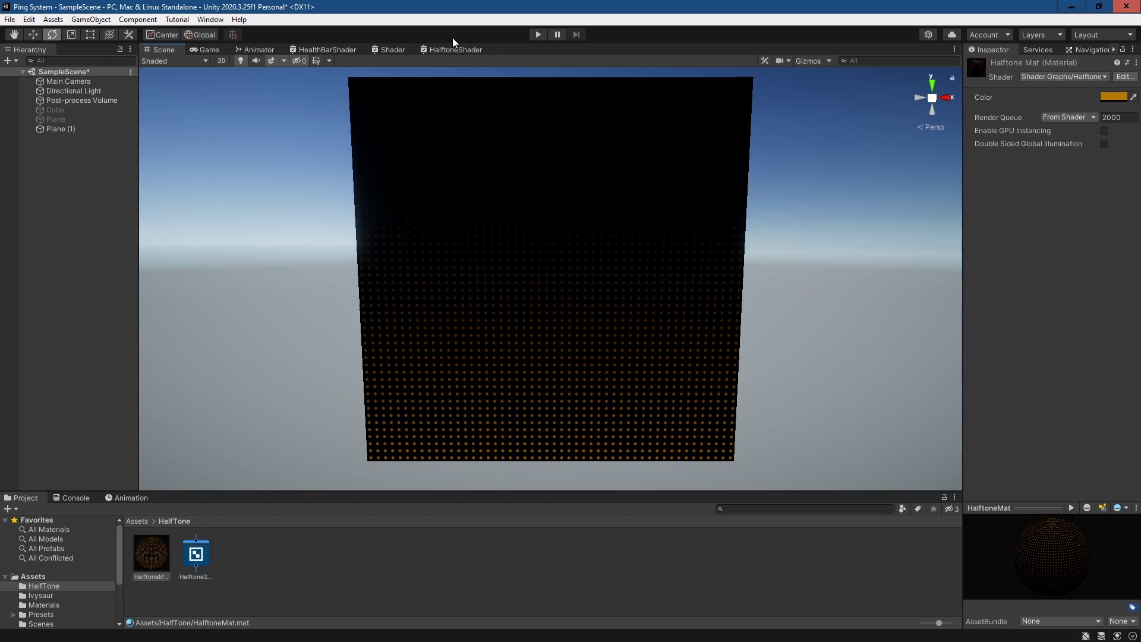
left_click(305, 341)
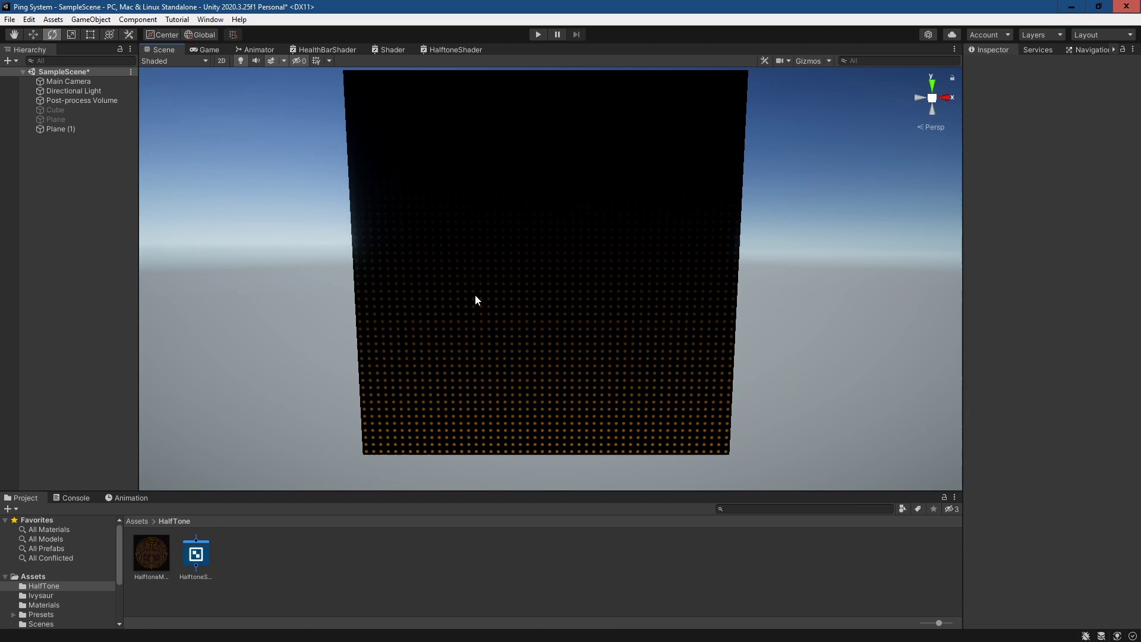
Reconnect the color Multiply node's output directly to the Fragment Base Color in HalftoneShader.
left_click(451, 48)
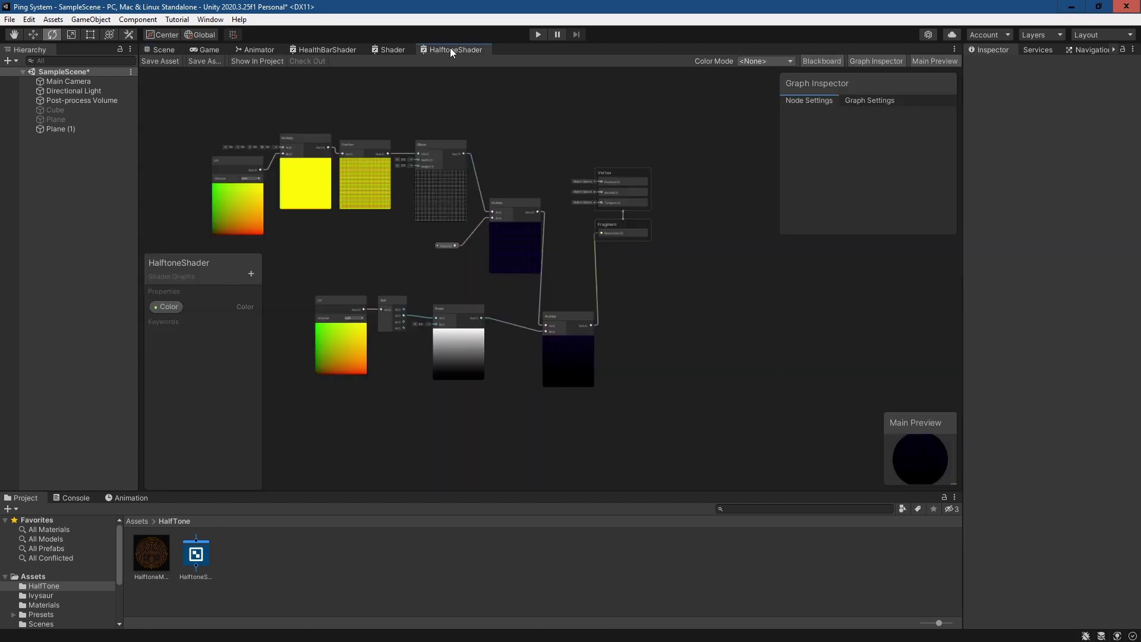
middle_click_drag(508, 290, 547, 280)
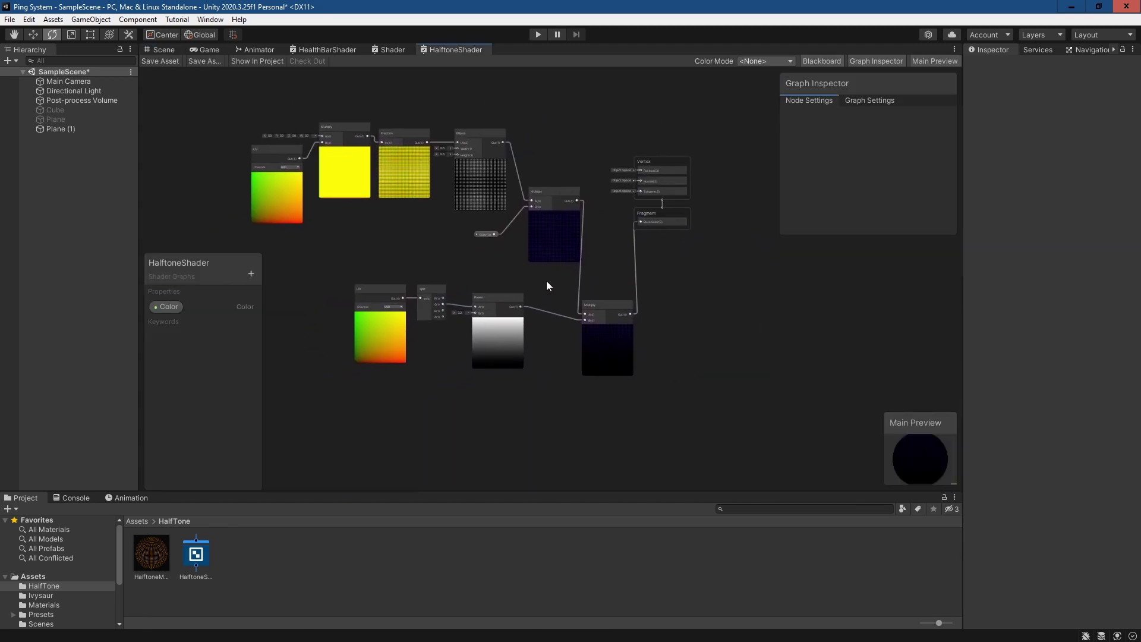
left_click(579, 201)
left_click_drag(575, 201, 641, 223)
Move the second UV, Split and Power nodes closer under the dot pattern and connect Power's output to the Ellipse node's Width and Height.
left_click_drag(512, 273, 356, 373)
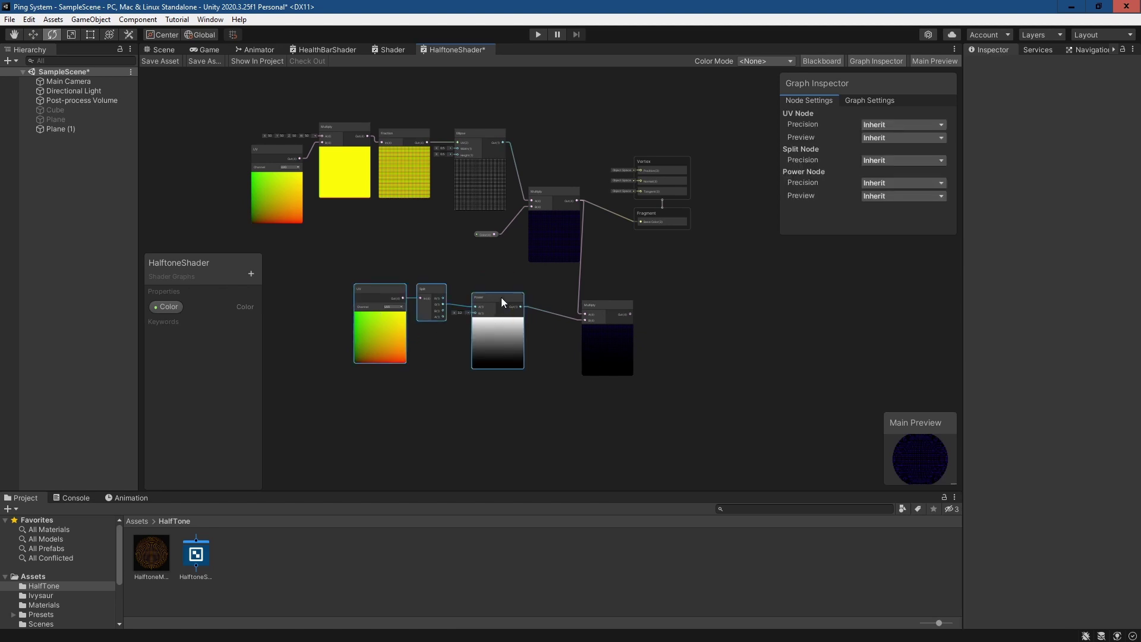
left_click_drag(501, 297, 414, 271)
scroll(444, 215, "up", 5)
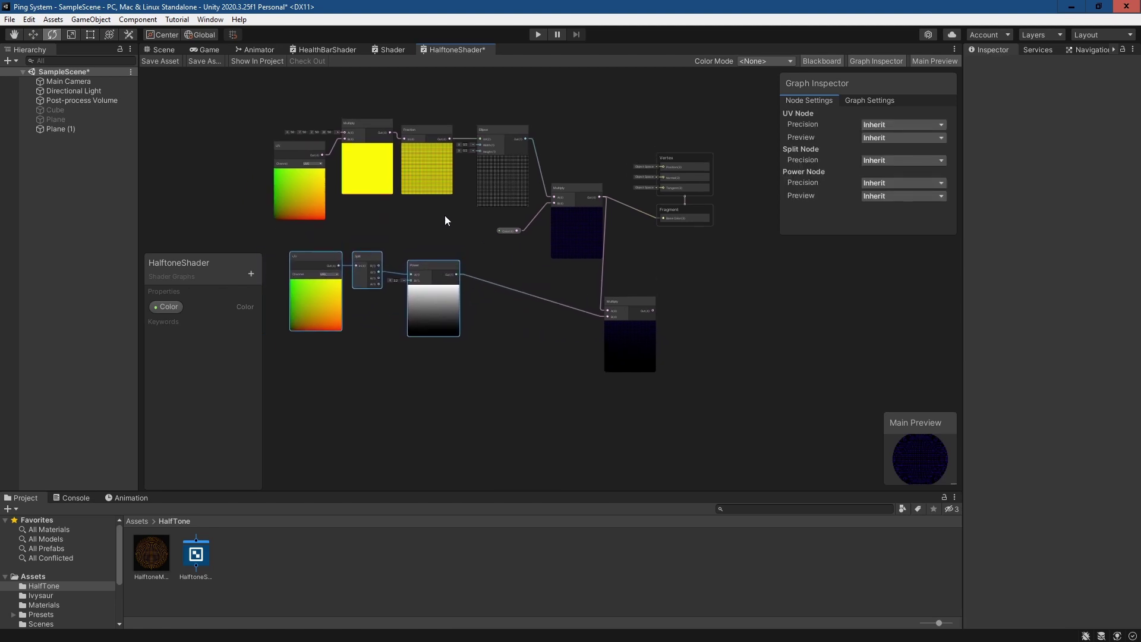
left_click_drag(470, 322, 508, 137)
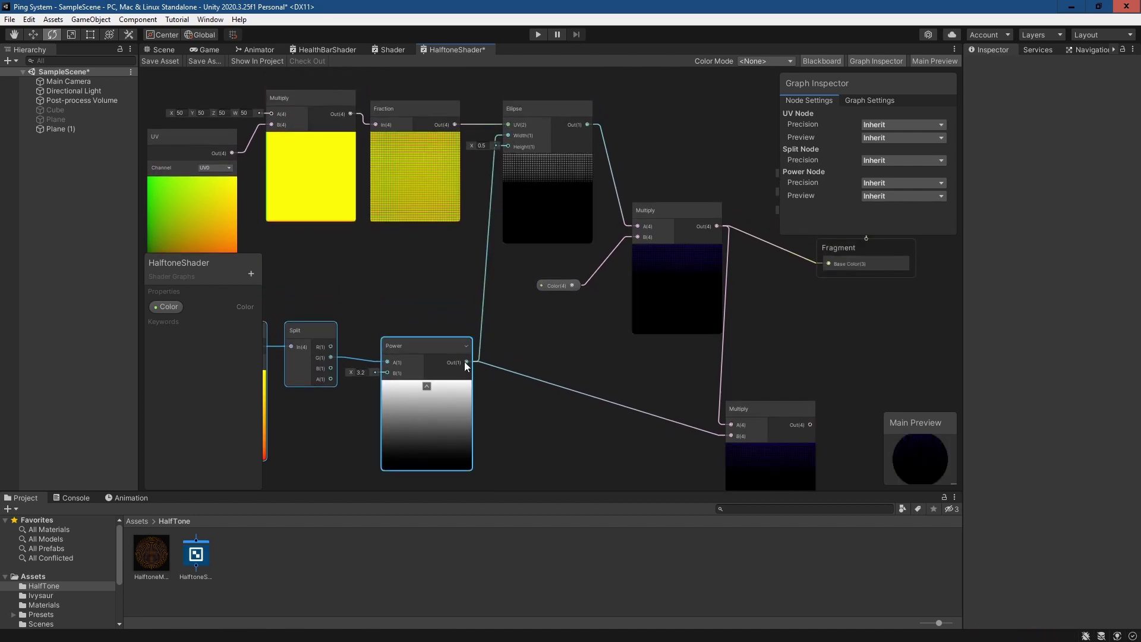
left_click_drag(466, 362, 508, 147)
Delete the leftover lower Multiply node that combined the color output with the Power gradient.
middle_click_drag(590, 350, 434, 277)
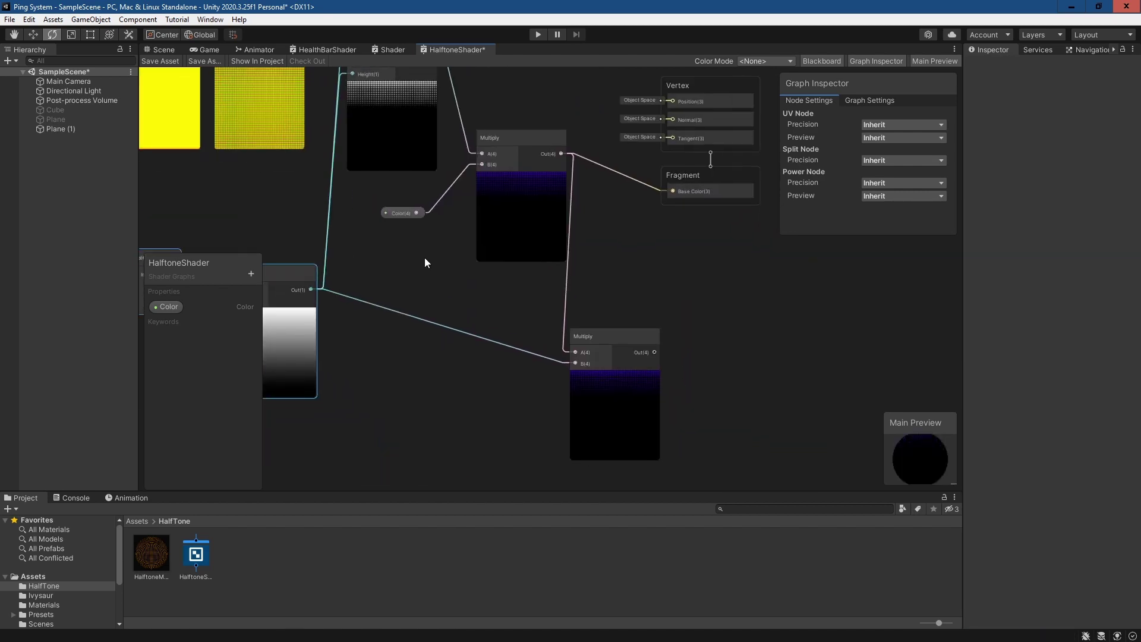
left_click(615, 328)
key("Delete")
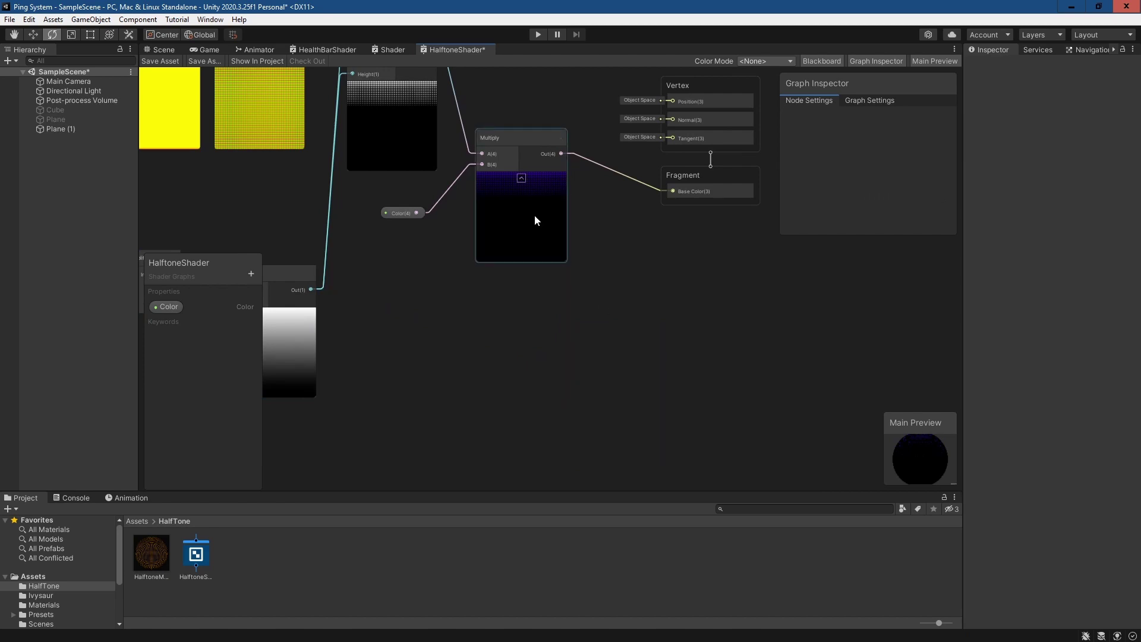
Save the shader graph and check the gradient-driven dot sizes on the plane in the Scene view.
left_click(163, 61)
left_click(156, 49)
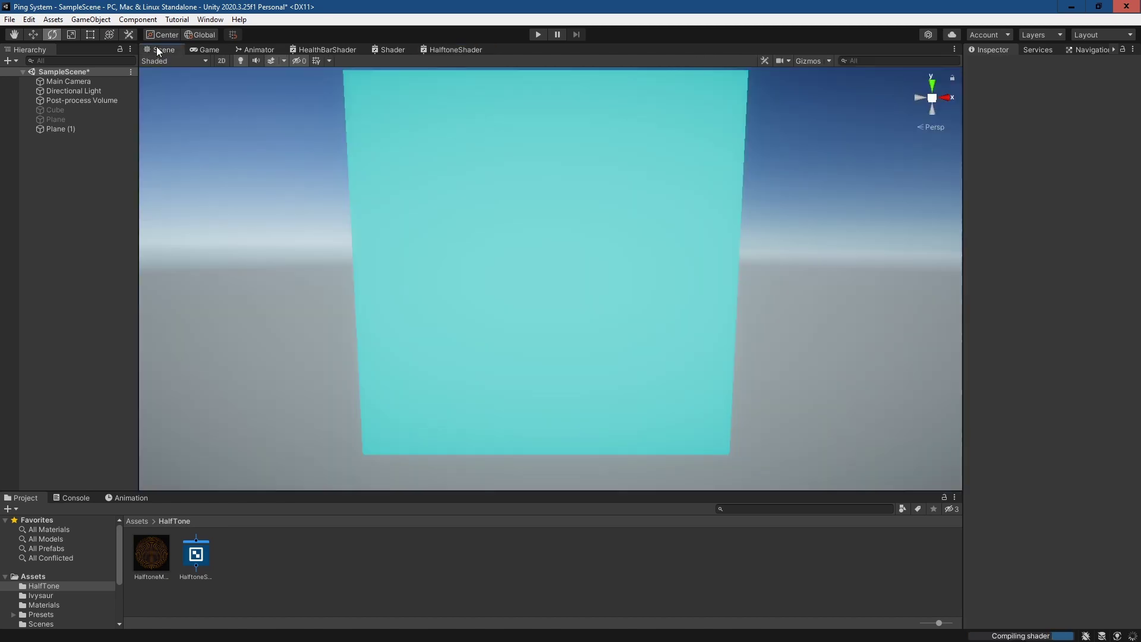
middle_click_drag(806, 204, 725, 208)
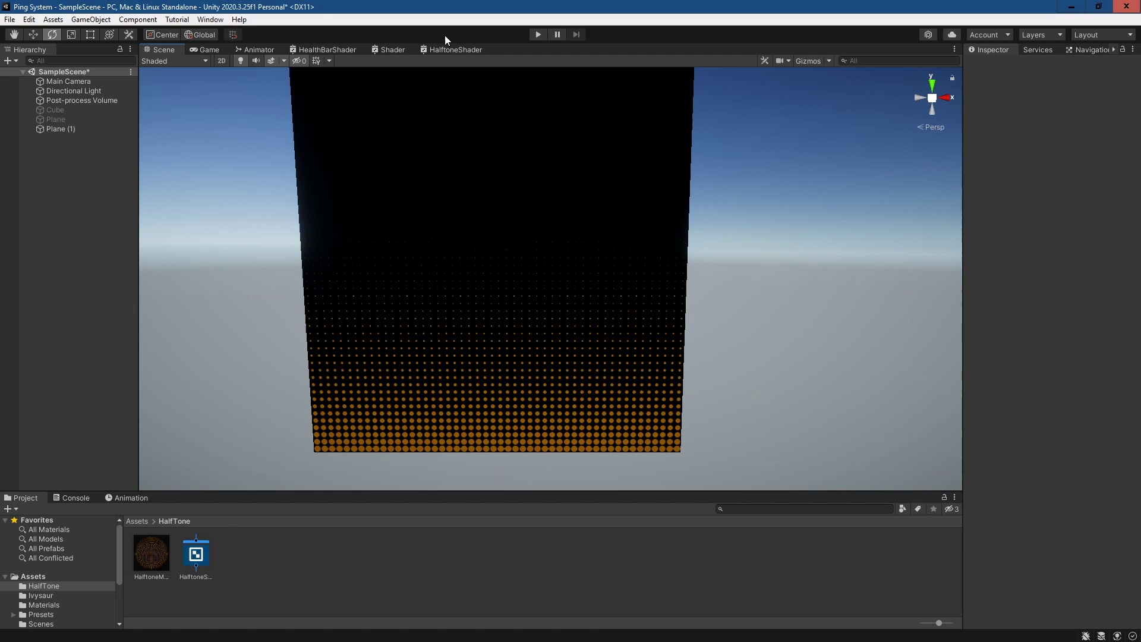
Lower the Power node's B value to 1.87, save the graph and view the plane in the scene.
left_click(450, 50)
middle_click_drag(423, 248, 614, 270)
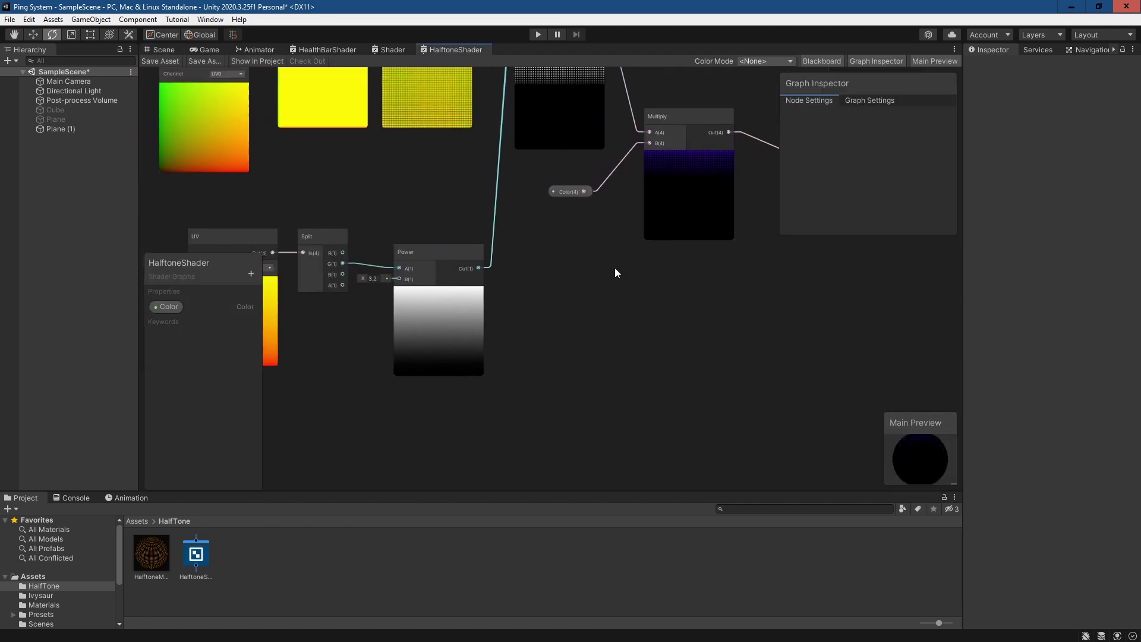
left_click_drag(366, 280, 350, 278)
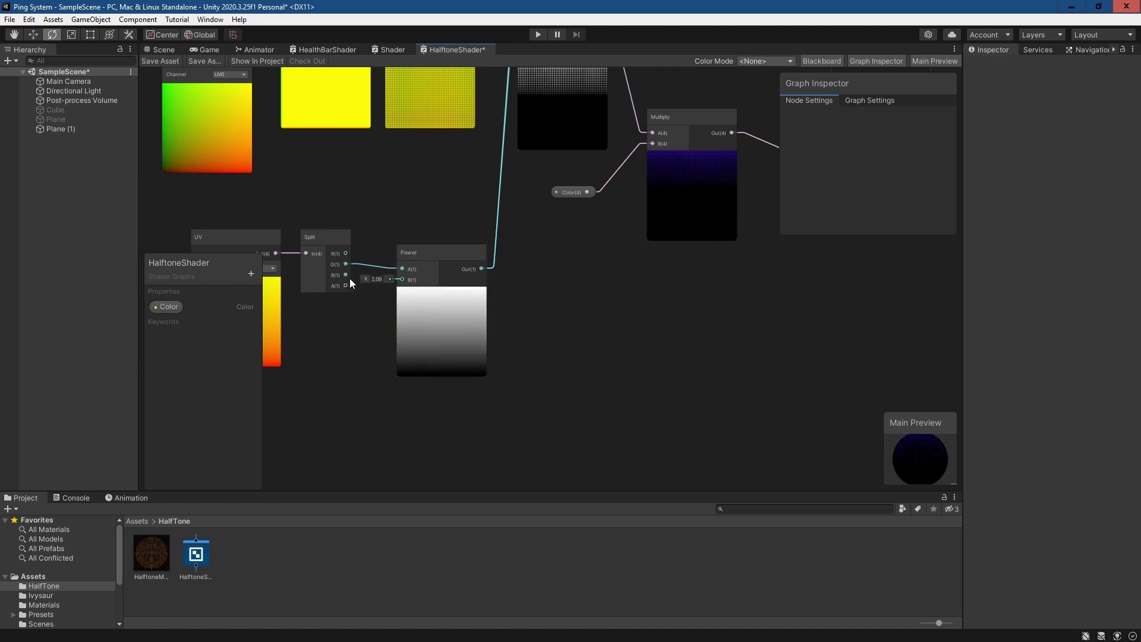
left_click(172, 60)
left_click(173, 50)
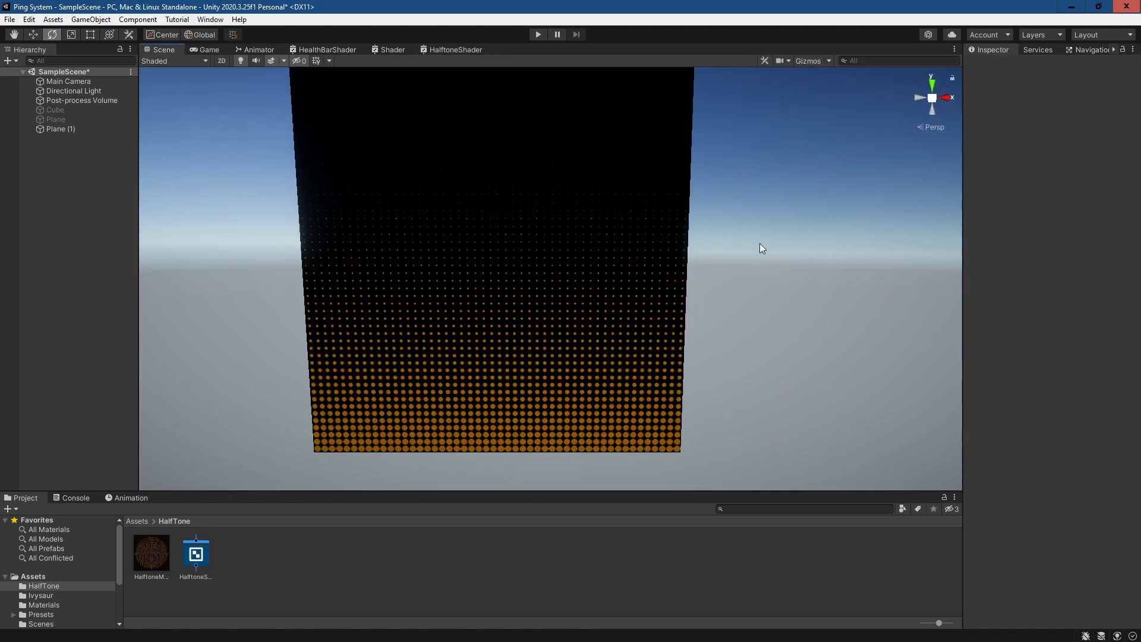
Add a Time node to HalftoneShader in the empty space below the second UV and Power nodes.
left_click(451, 51)
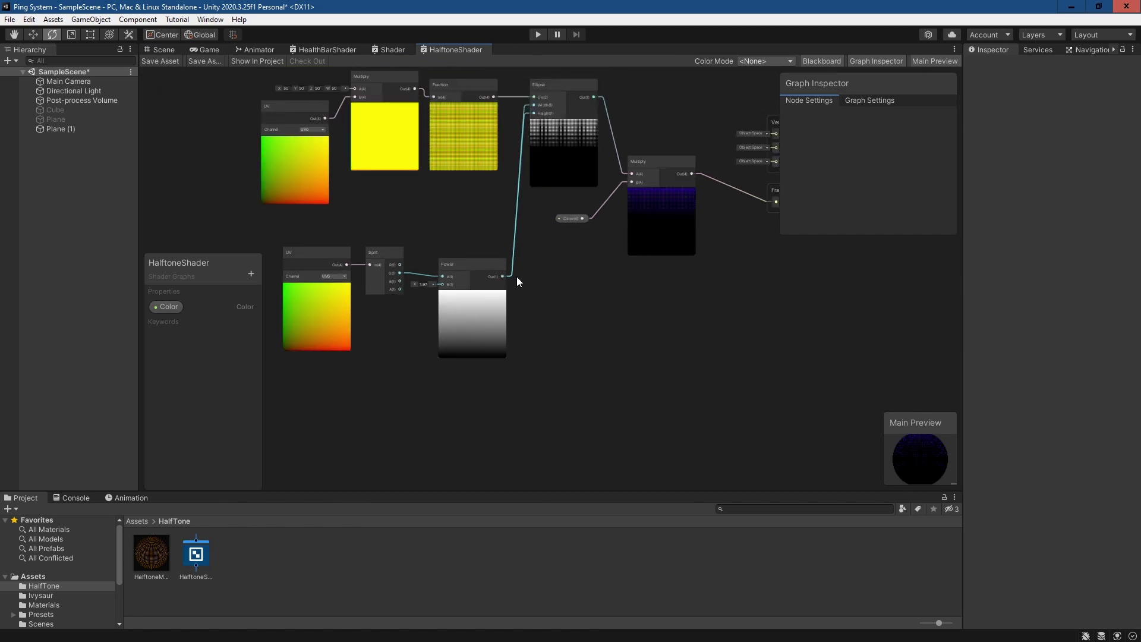
middle_click_drag(568, 369, 624, 283)
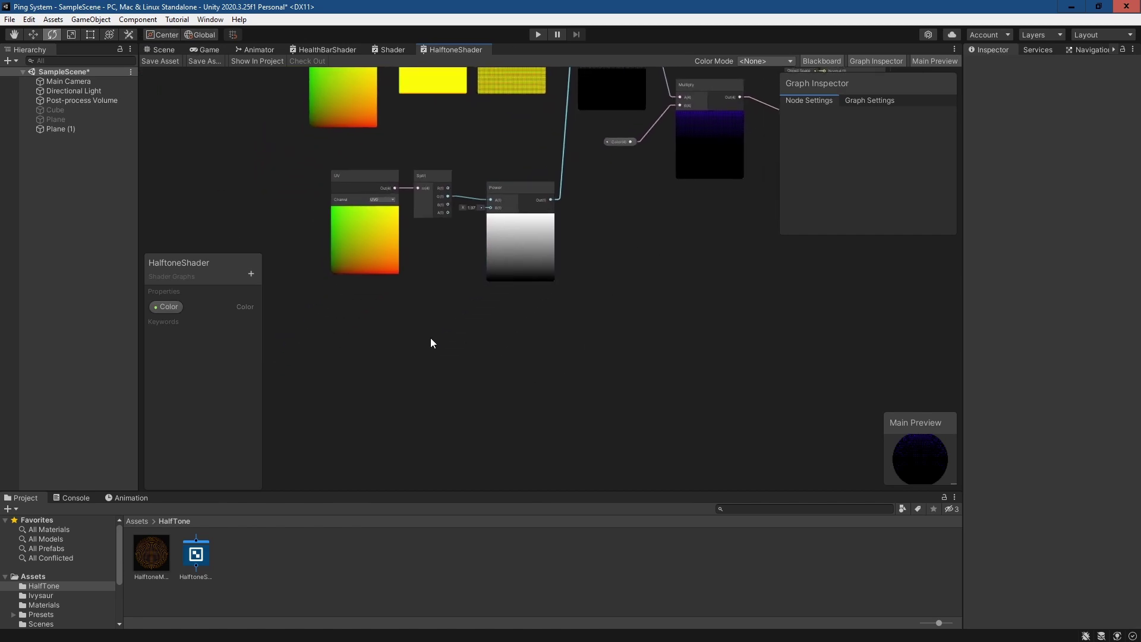
key("space")
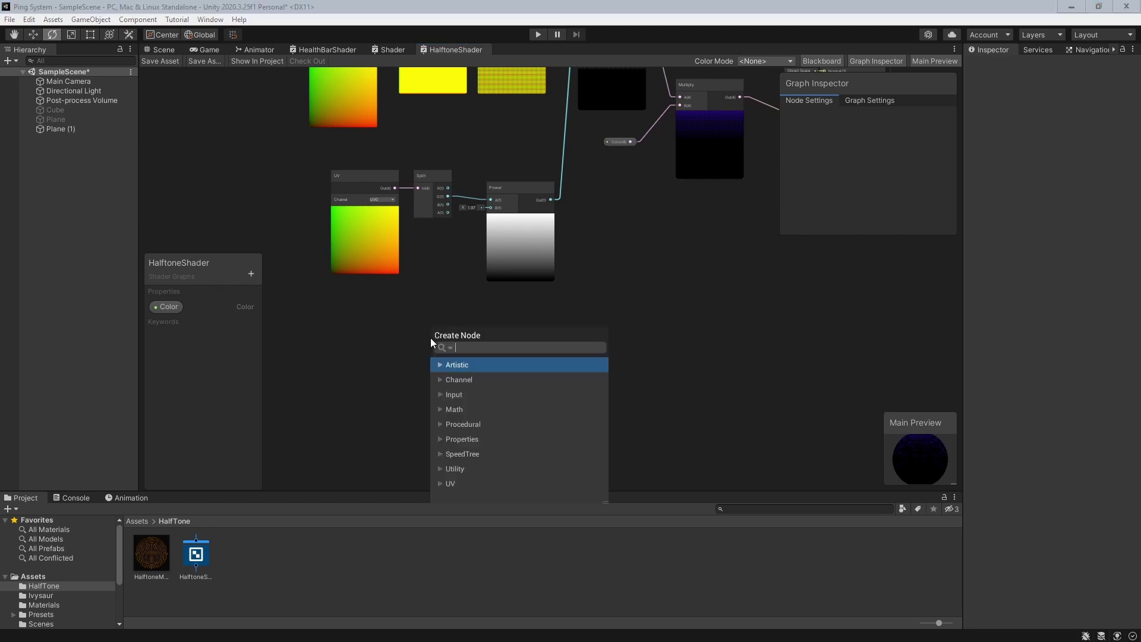
type("time")
key("Return")
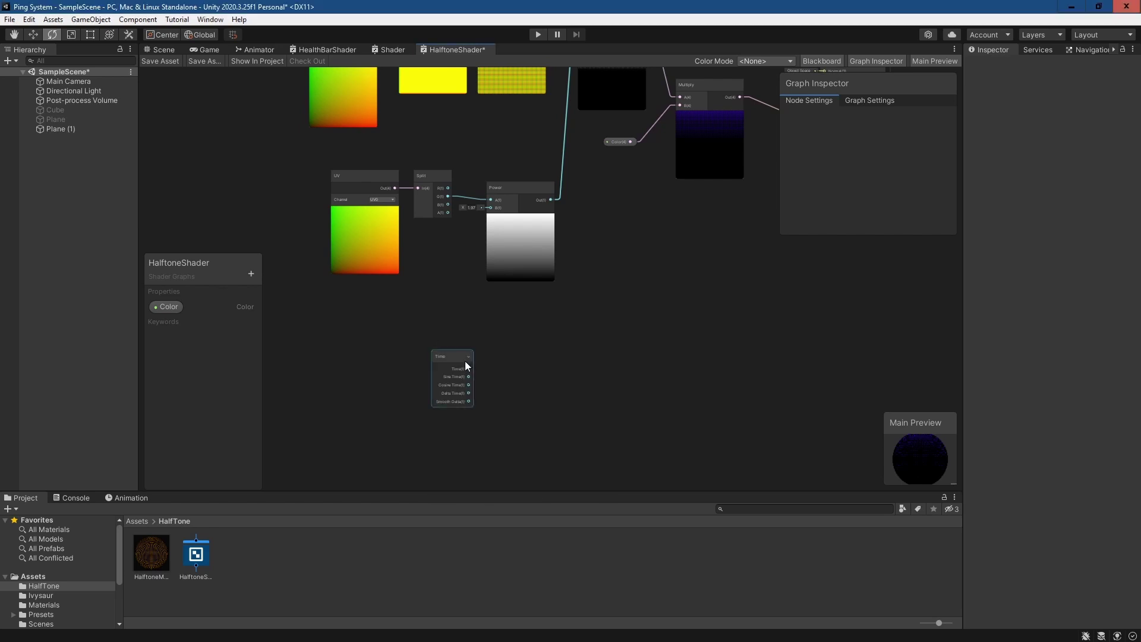
Place the Time node under the second UV node and feed its Time output into a new Multiply node with A set to 0.1.
left_click_drag(465, 361, 422, 367)
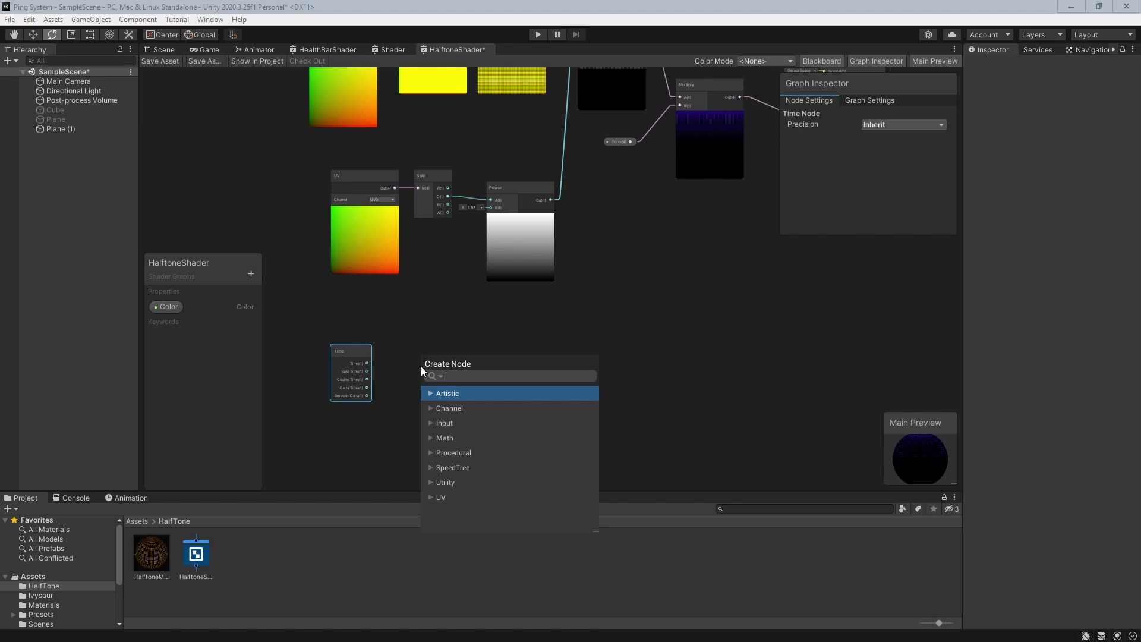
type("mult")
key("Return")
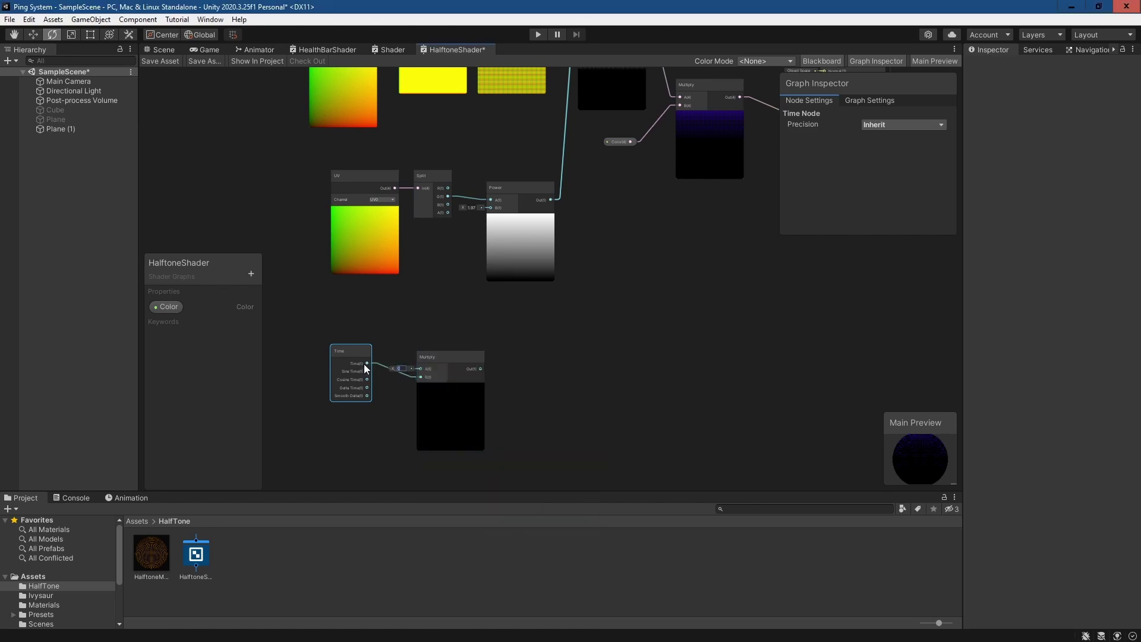
type("0.1")
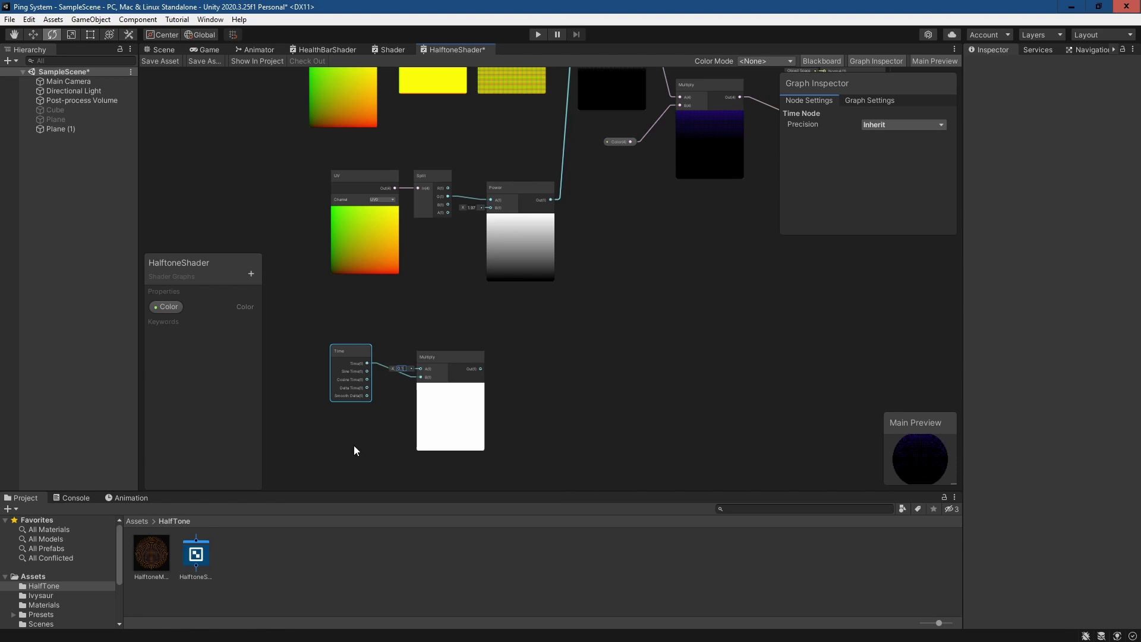
Align the Multiply node beside Time and add a Tiling And Offset node with the Multiply output feeding its Offset input.
left_click_drag(444, 357, 508, 353)
type("til")
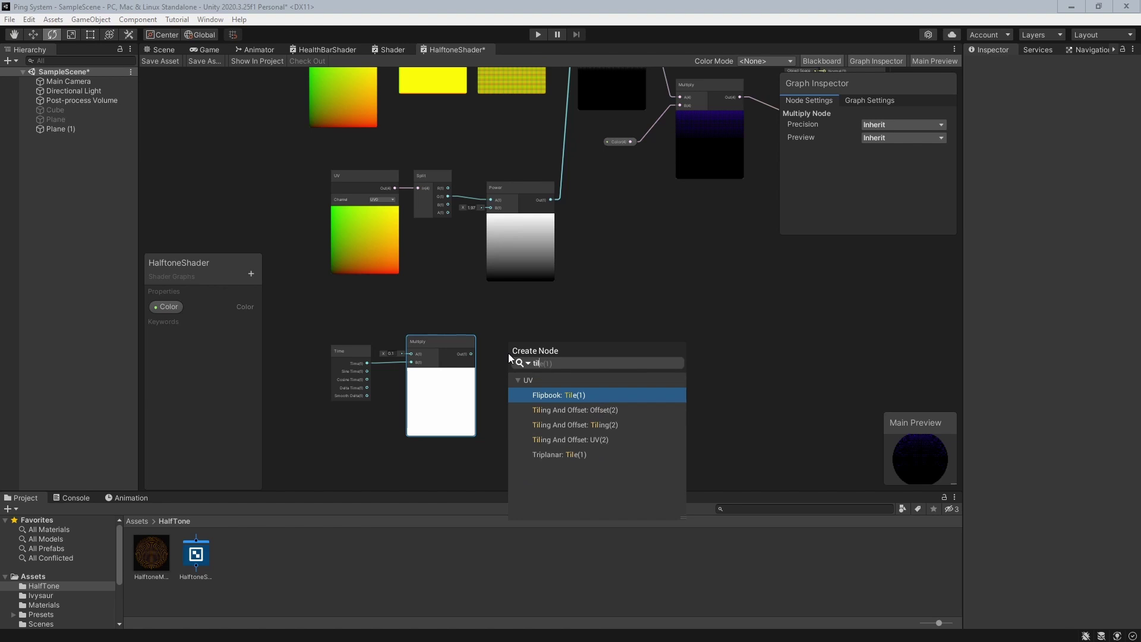
key("Down")
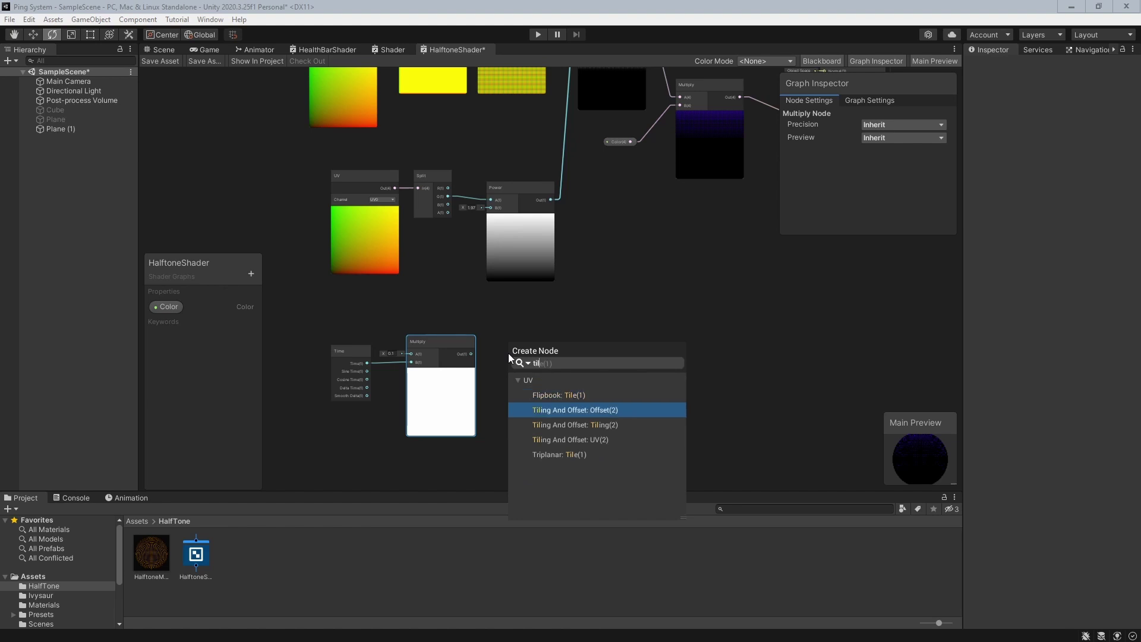
key("Return")
left_click_drag(540, 333, 575, 321)
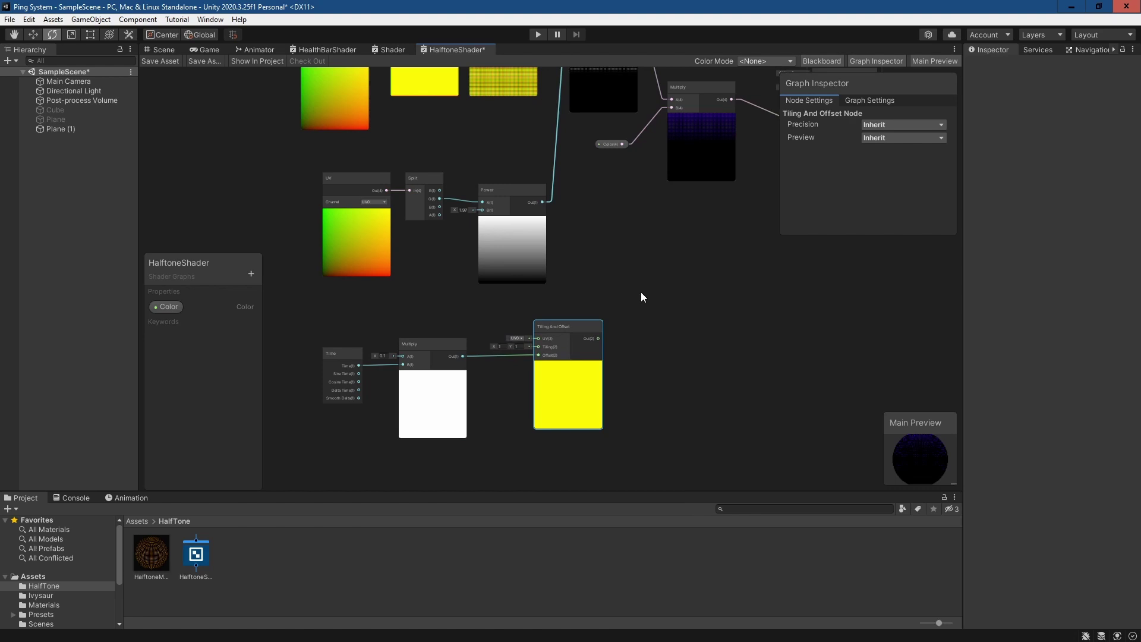
Add a Simple Noise node with the Tiling And Offset output feeding its UV input.
middle_click_drag(642, 298, 478, 326)
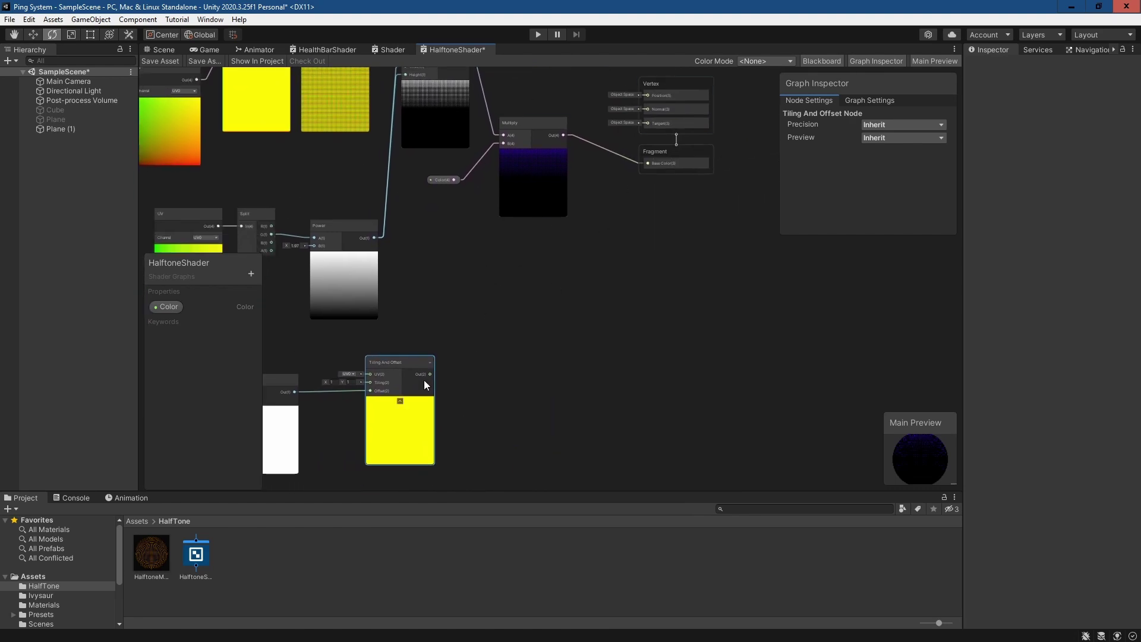
left_click_drag(404, 365, 406, 369)
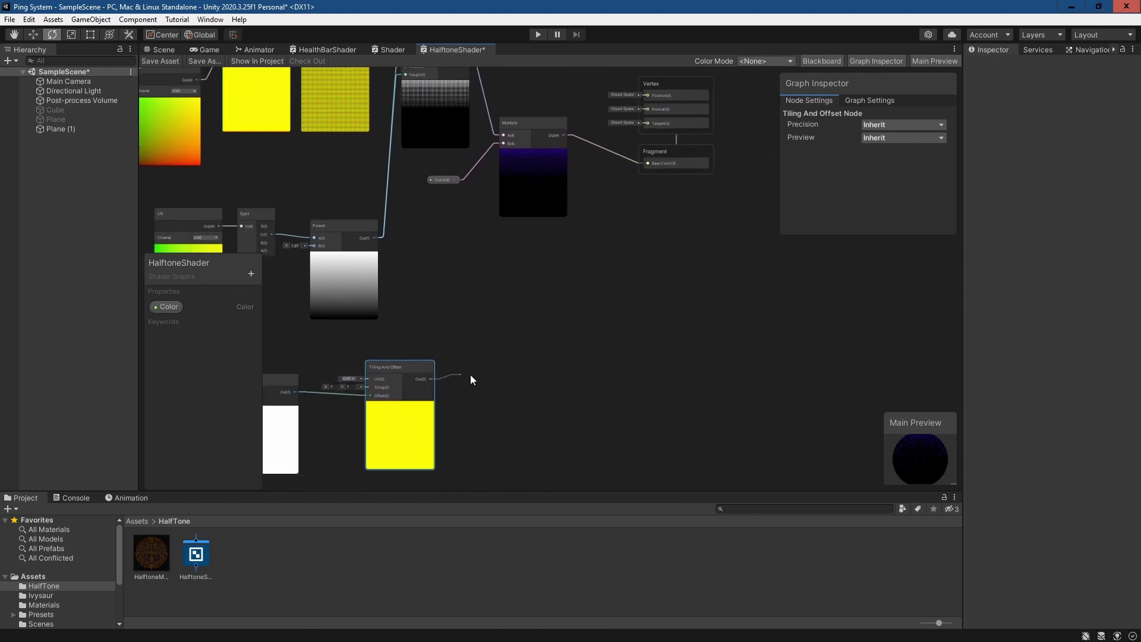
left_click_drag(495, 383, 495, 382)
type("simple")
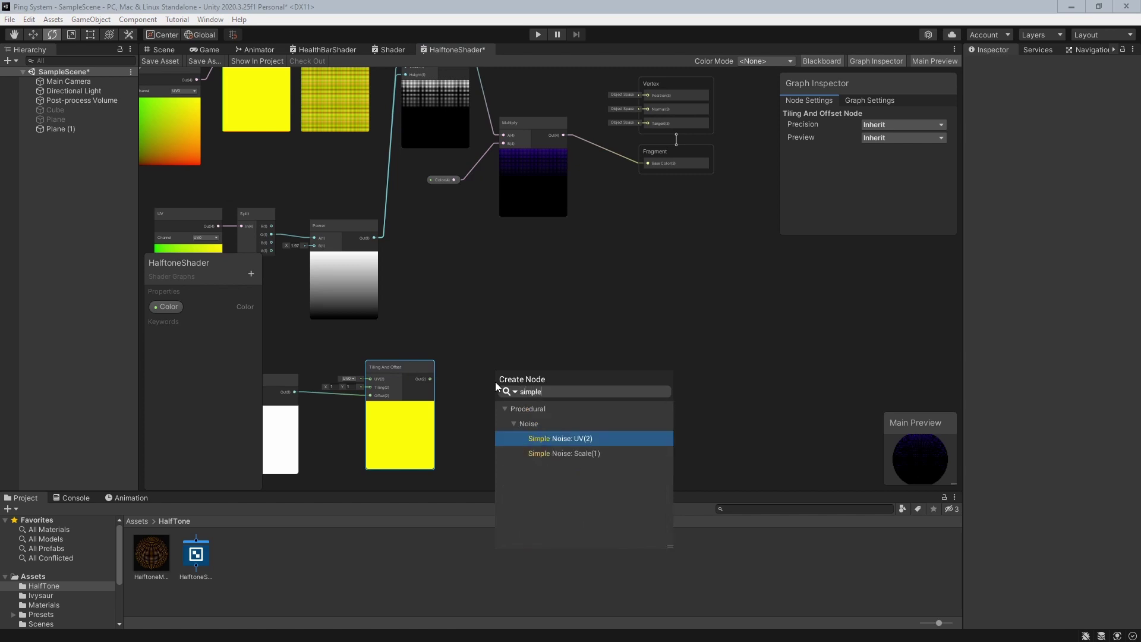
key("Return")
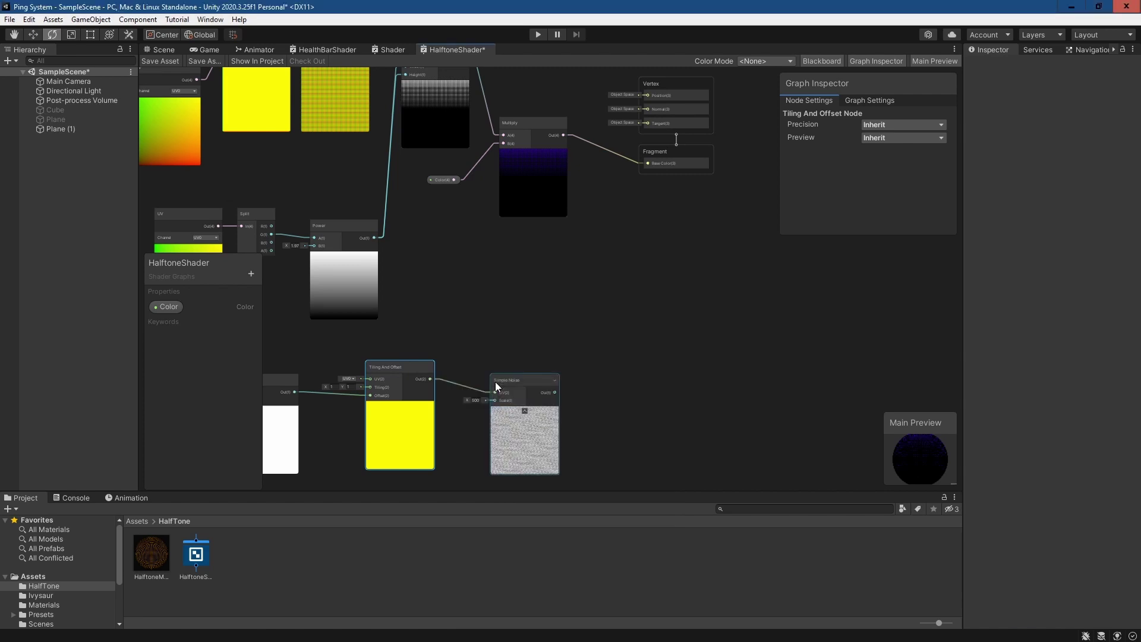
Set the Simple Noise node's Scale to 20.
left_click(477, 400)
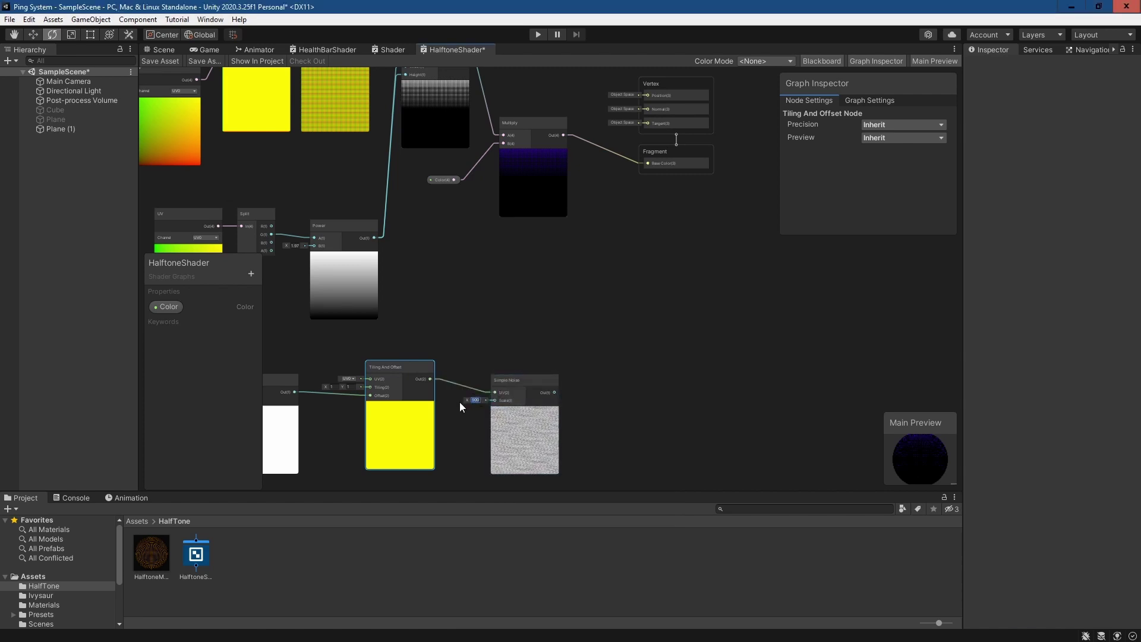
type("10")
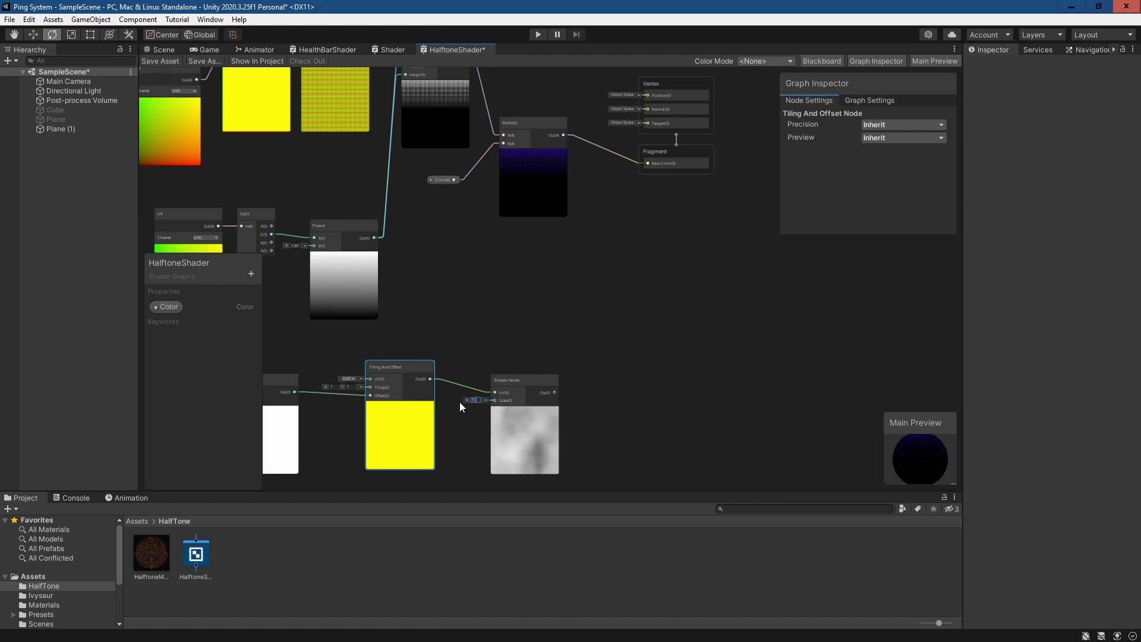
key("BackSpace")
key("BackSpace")
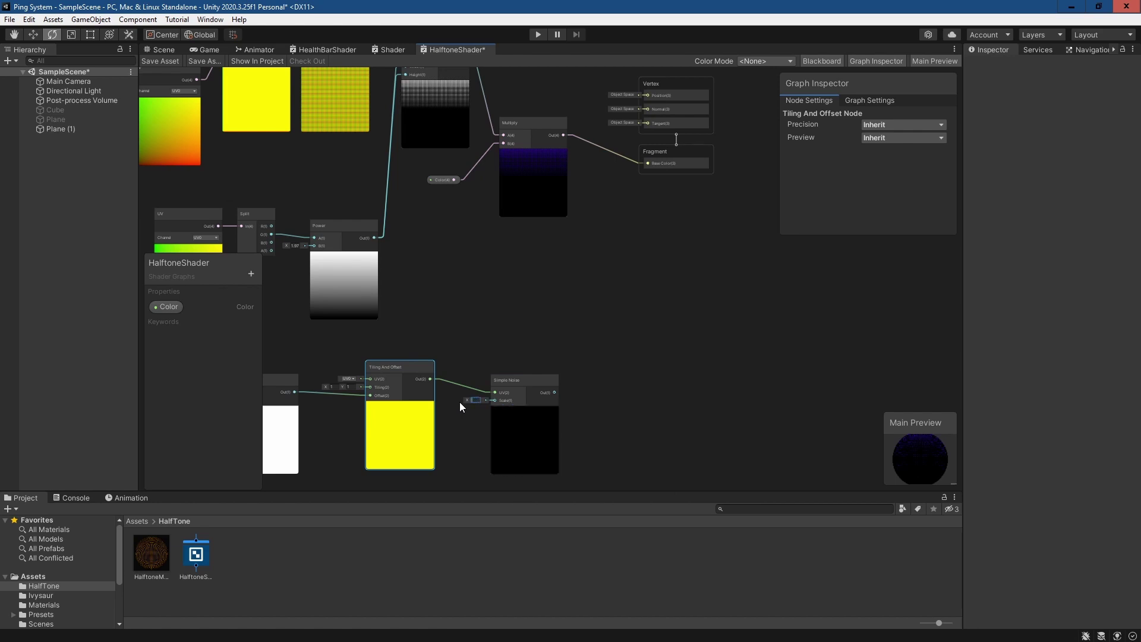
type("20")
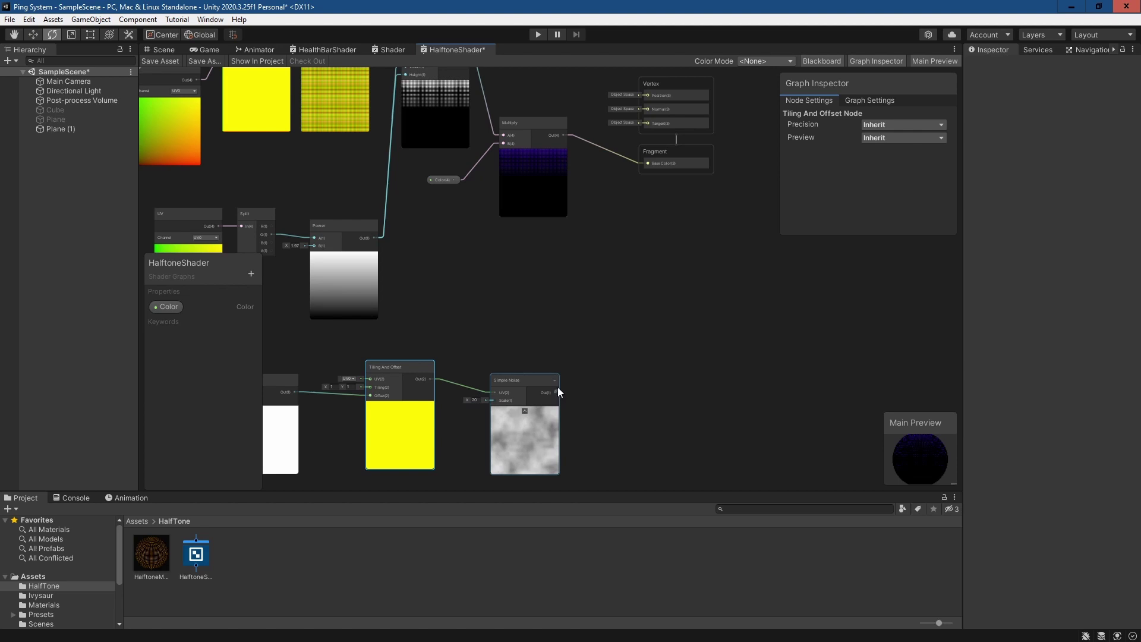
Add a Multiply node combining the color Multiply output in A with the Simple Noise output in B, and feed its result into Base Color.
left_click_drag(557, 388, 596, 280)
type("mult")
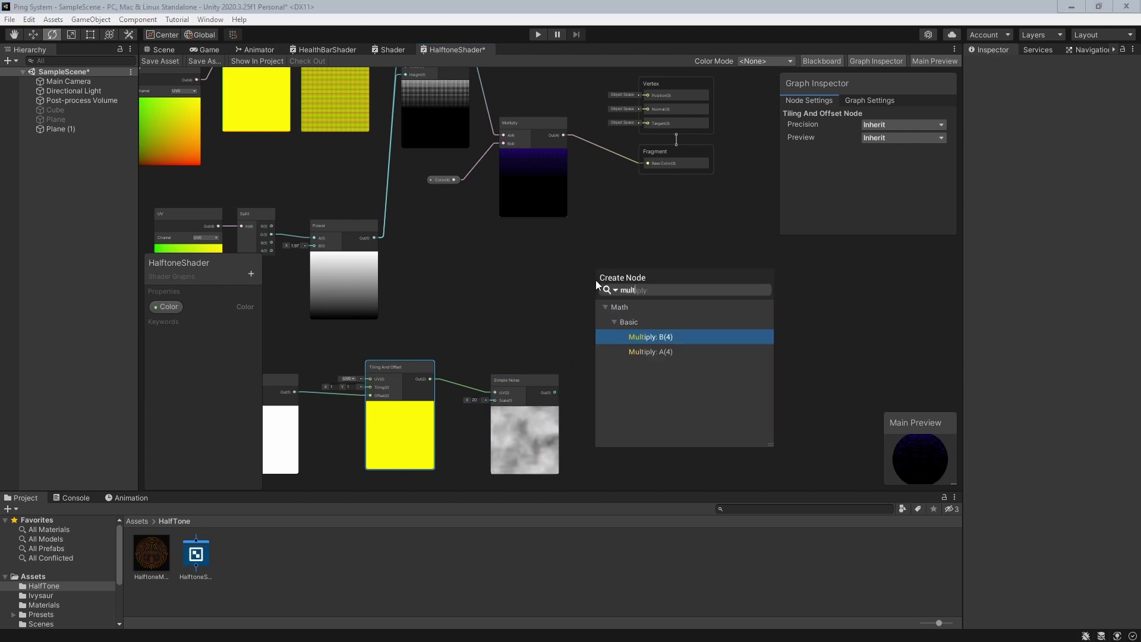
key("Down")
key("Return")
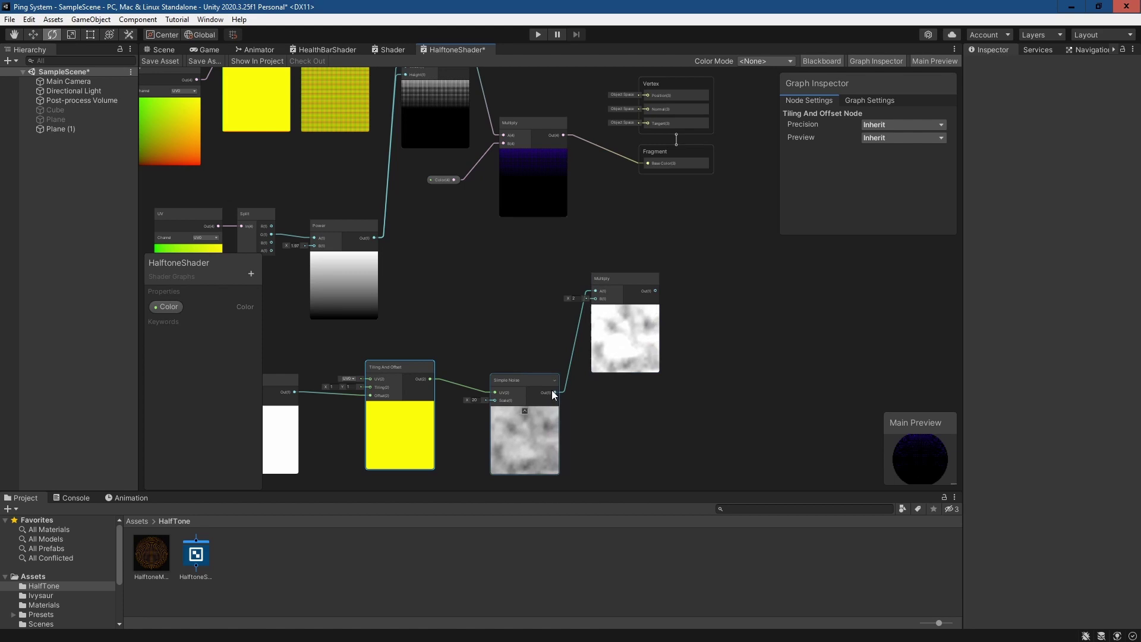
left_click_drag(551, 389, 596, 299)
left_click_drag(568, 135, 652, 164)
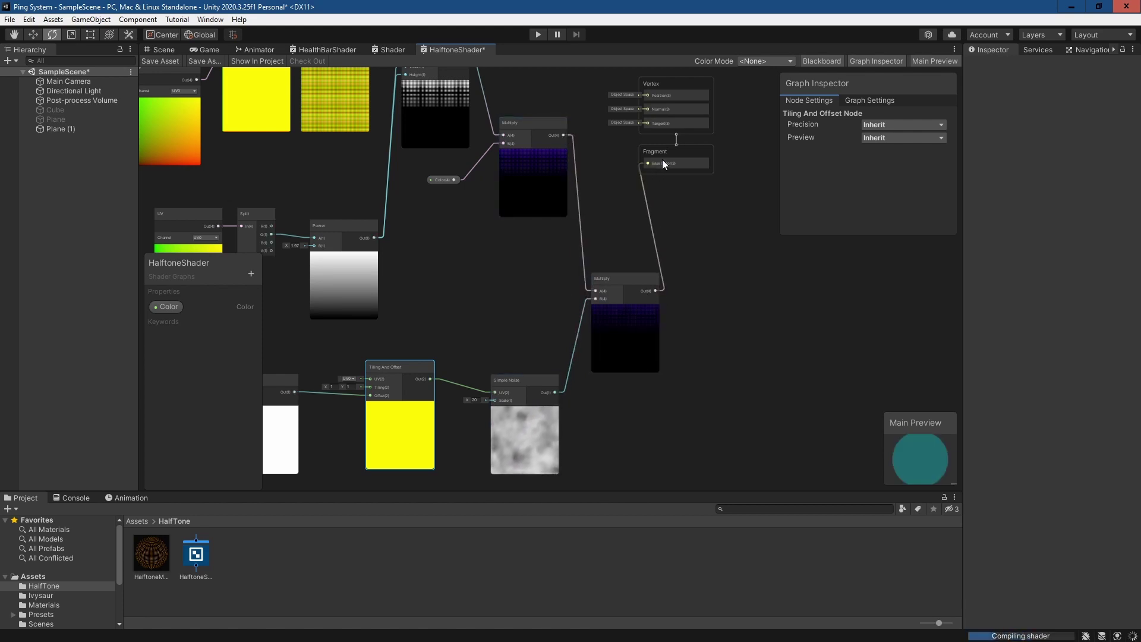
Save the HalftoneShader asset and view the animated noise on the plane in the scene.
left_click(166, 60)
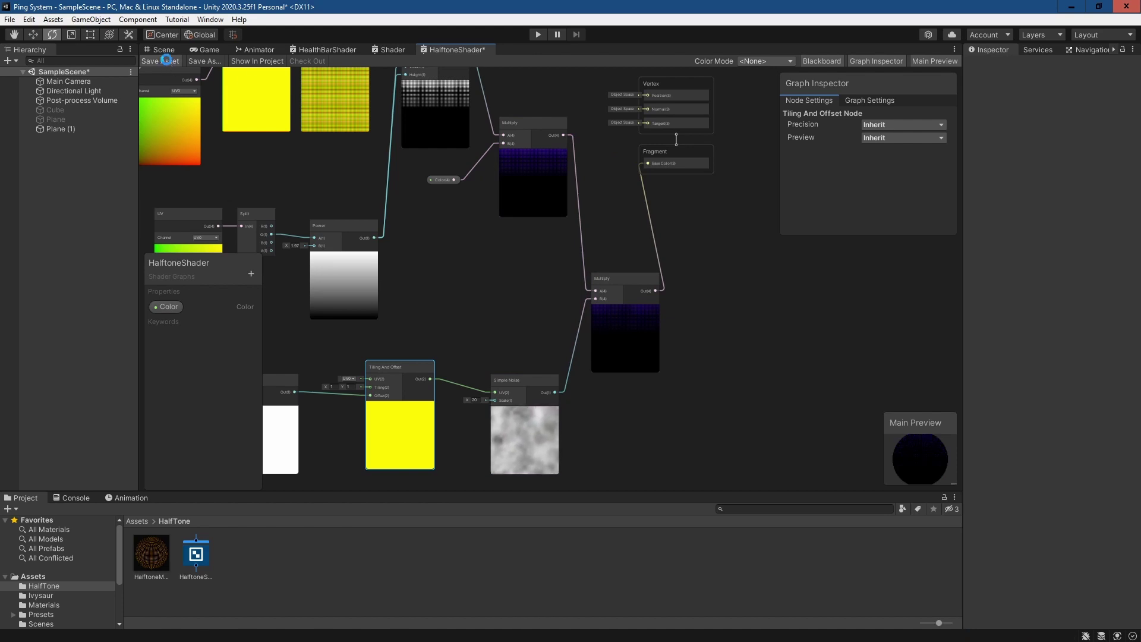
left_click(169, 51)
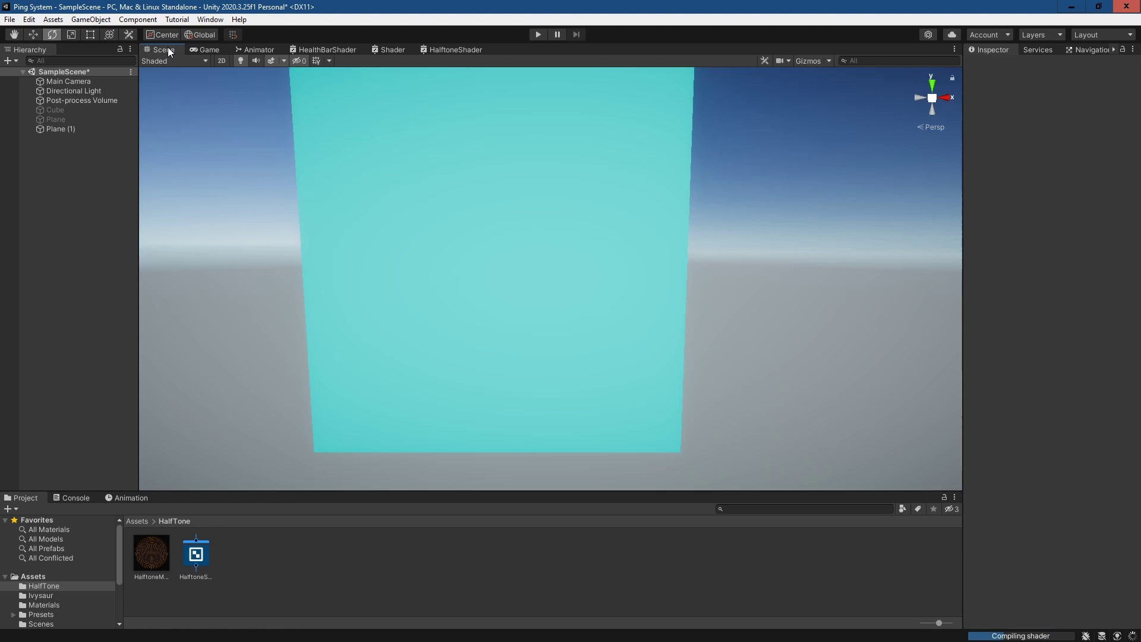
right_click_drag(691, 234, 750, 214)
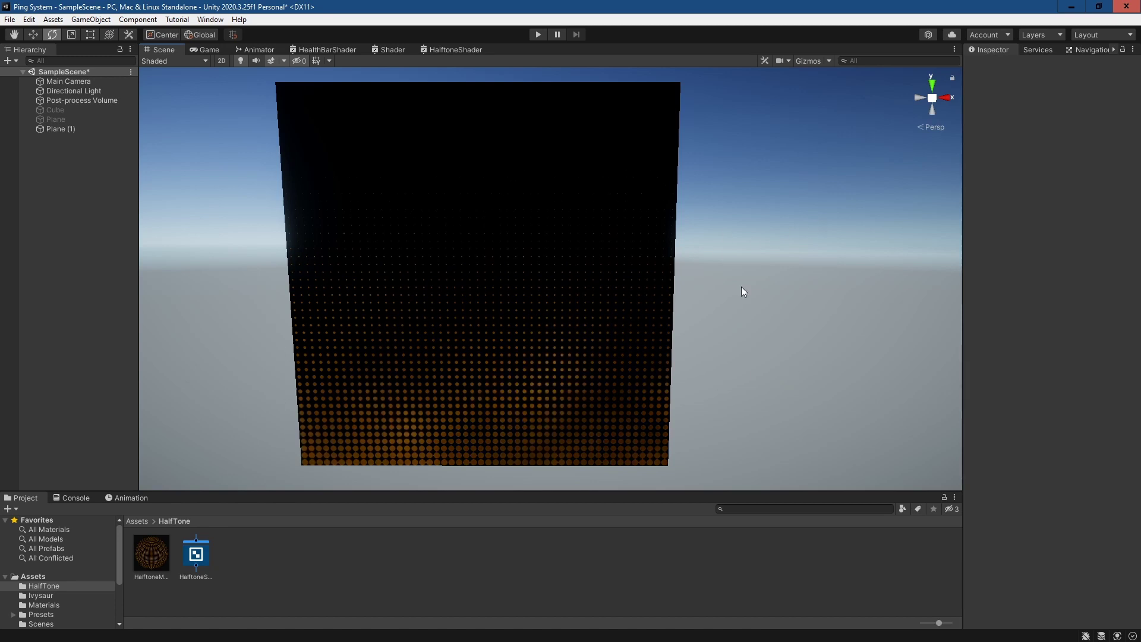
scroll(743, 275, "down", 3)
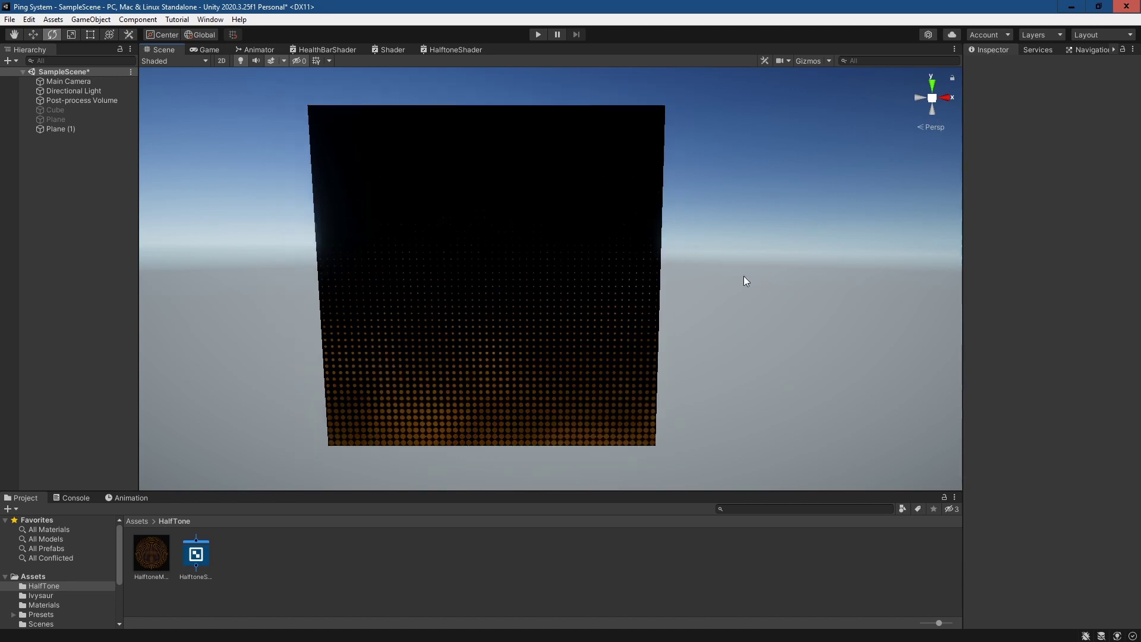
Duplicate Plane (1) and rotate the copy upside down in its own plane, setting its X rotation to 90.
left_click(514, 316)
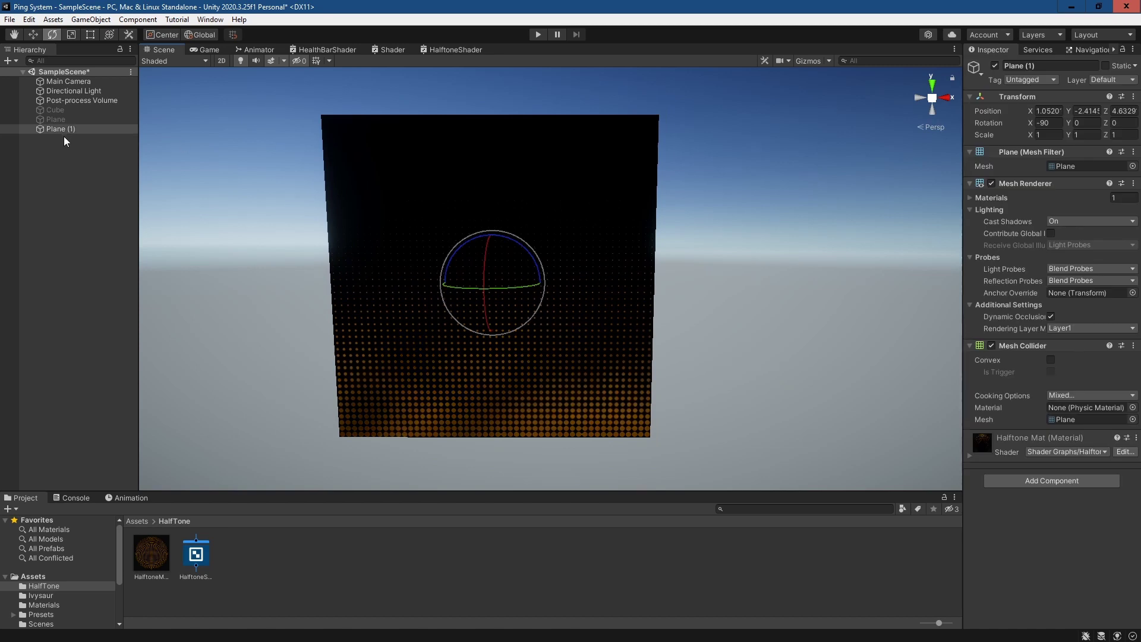
key("ctrl+d")
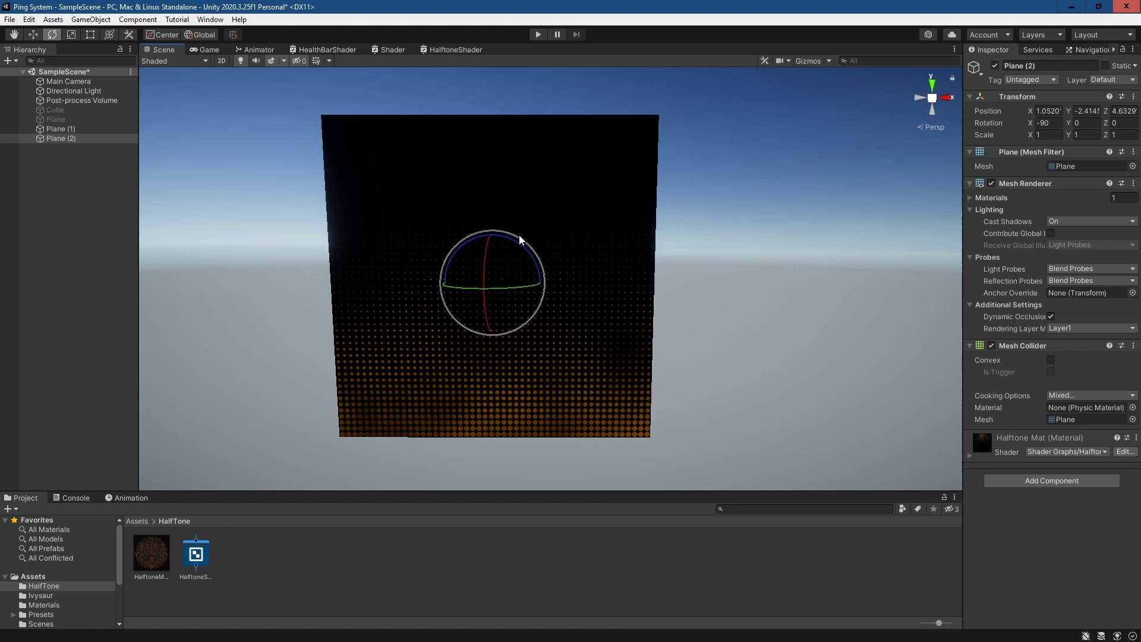
left_click_drag(523, 246, 567, 368)
left_click(1049, 122)
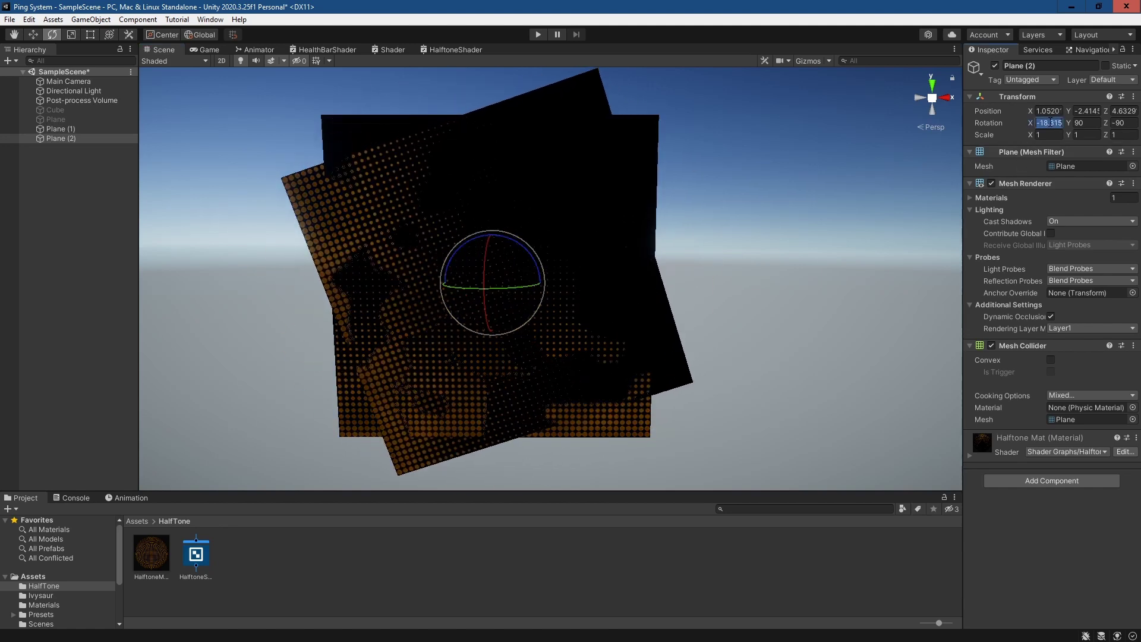
type("90")
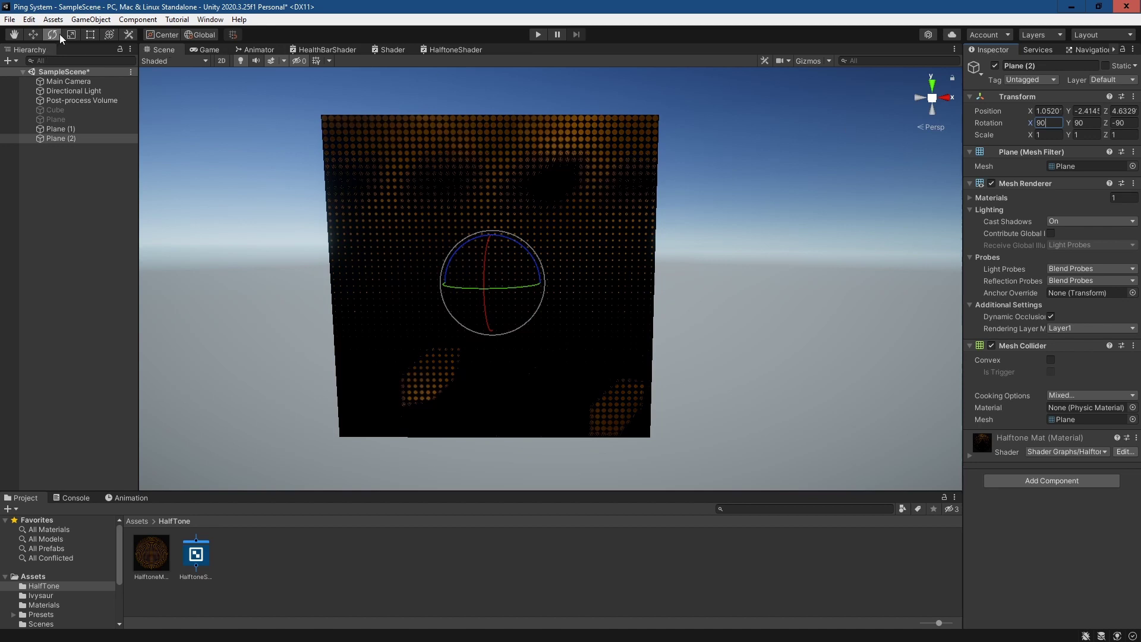
Move the duplicated plane straight up above the original to a Y position of about 5.77.
left_click(32, 35)
left_click_drag(489, 259, 492, 5)
middle_click_drag(682, 177, 665, 212)
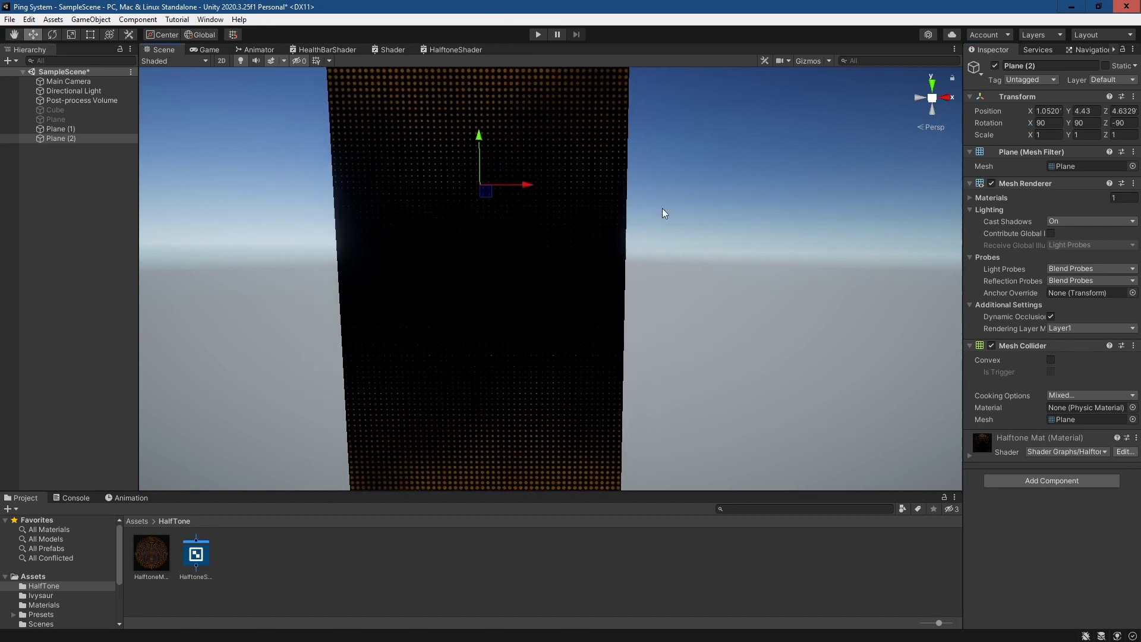
left_click_drag(479, 138, 476, 84)
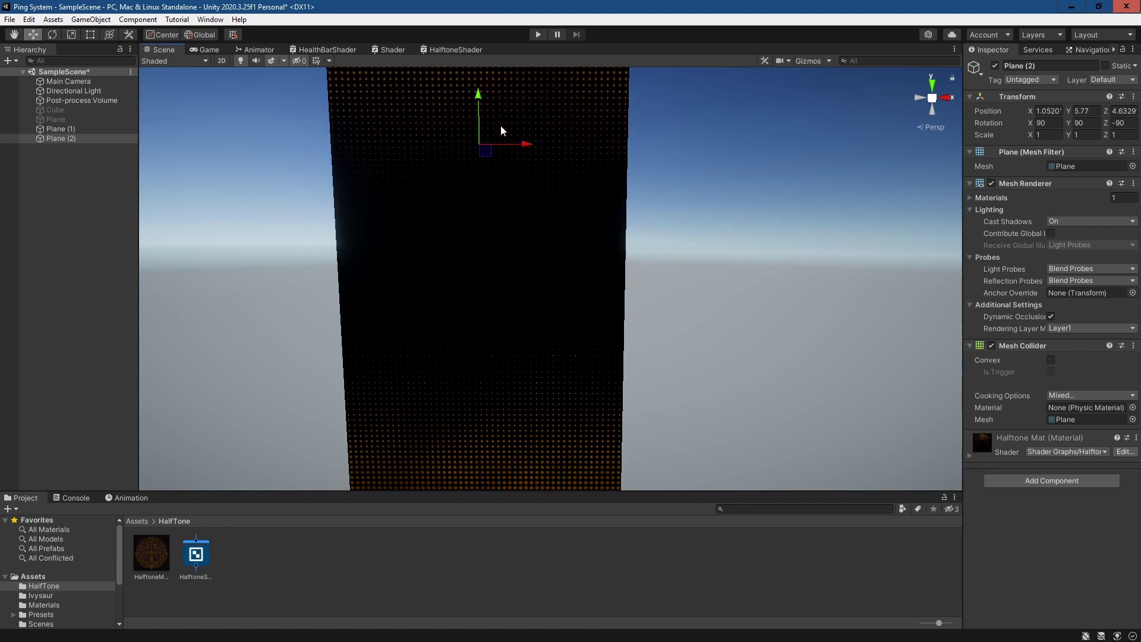
Examine the halftone effect across the two stacked planes and review the noise branch of the HalftoneShader graph.
middle_click_drag(501, 131, 688, 291)
left_click_drag(688, 291, 739, 250, "alt")
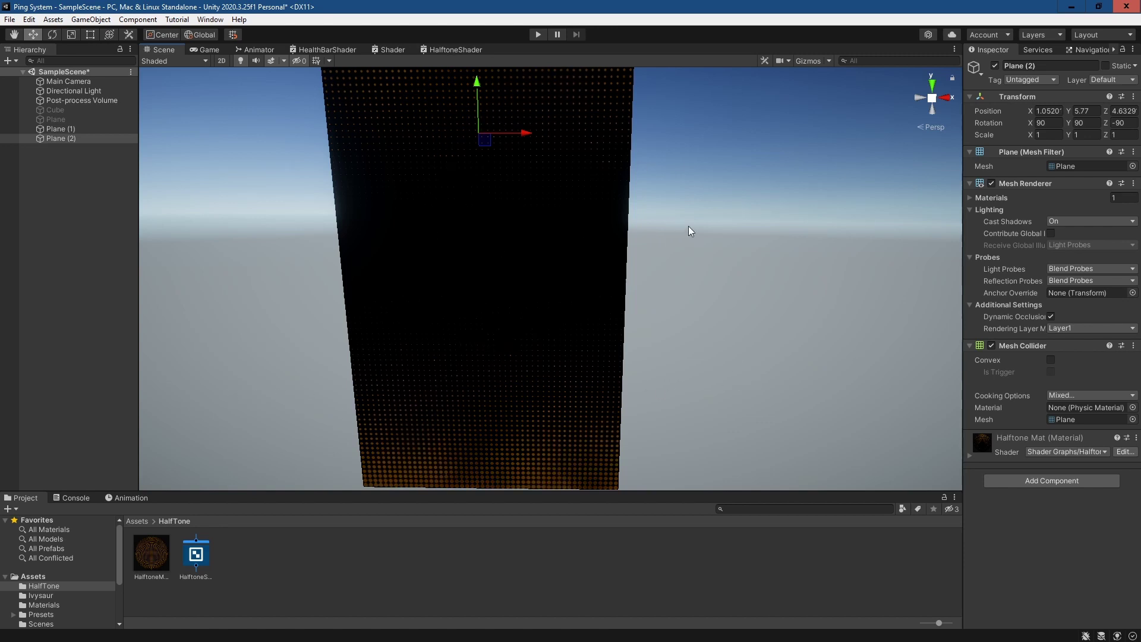
left_click_drag(687, 232, 747, 293, "alt")
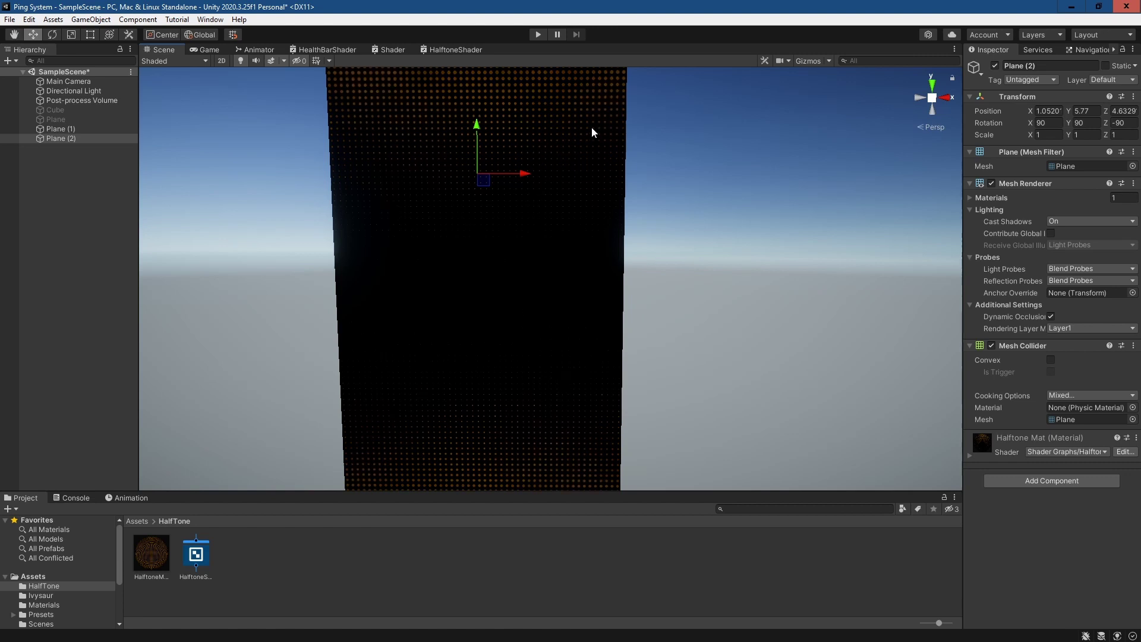
left_click(469, 48)
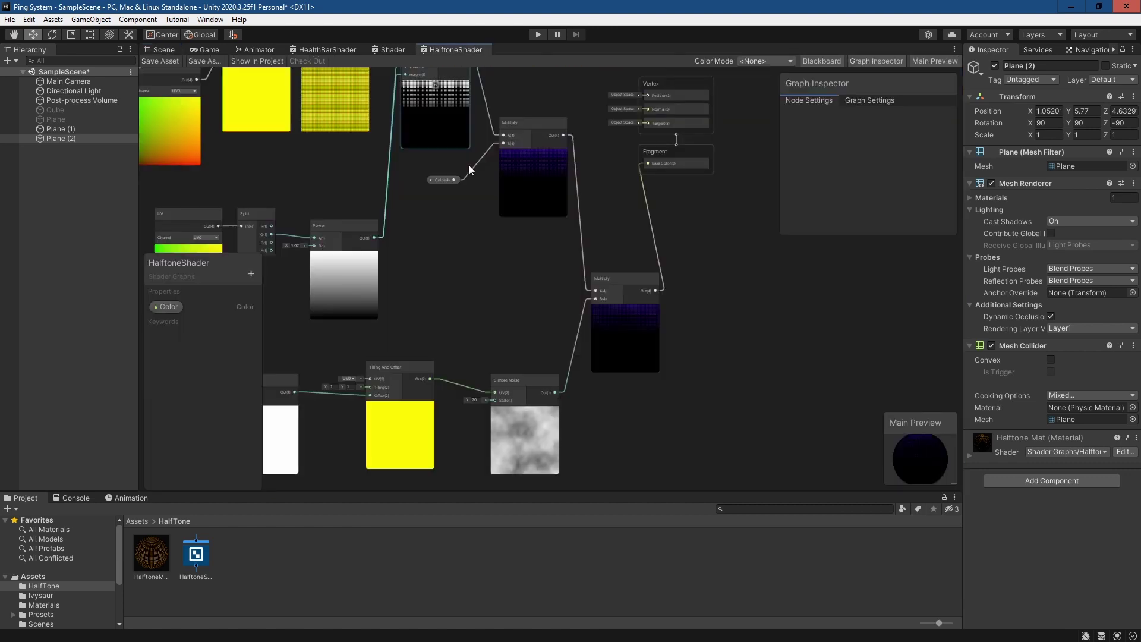
middle_click_drag(544, 284, 586, 281)
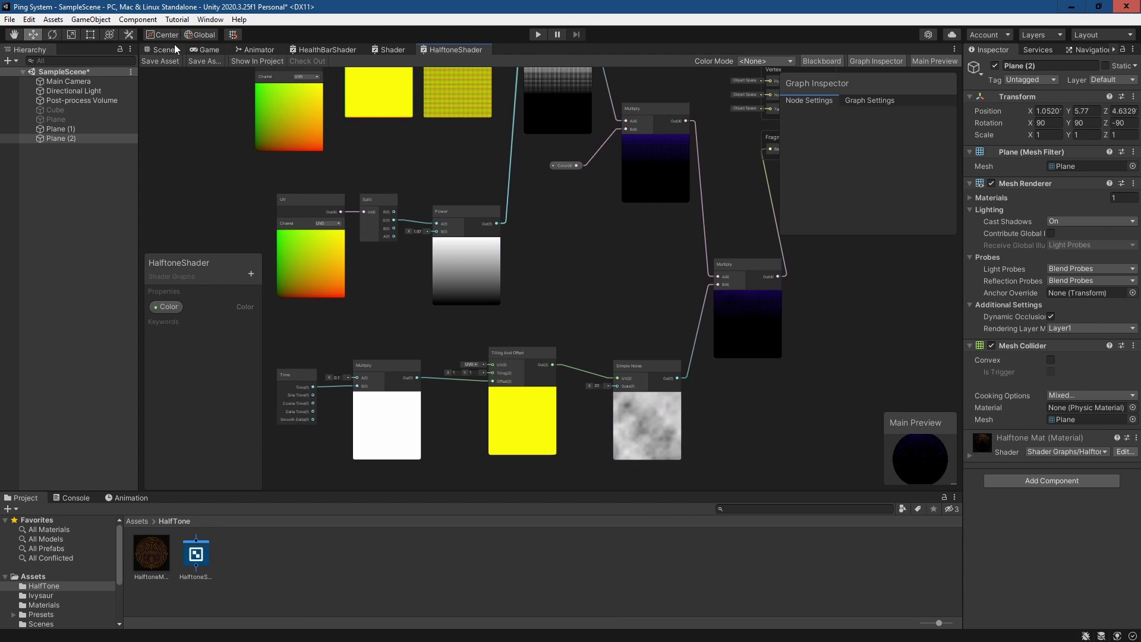
left_click(160, 50)
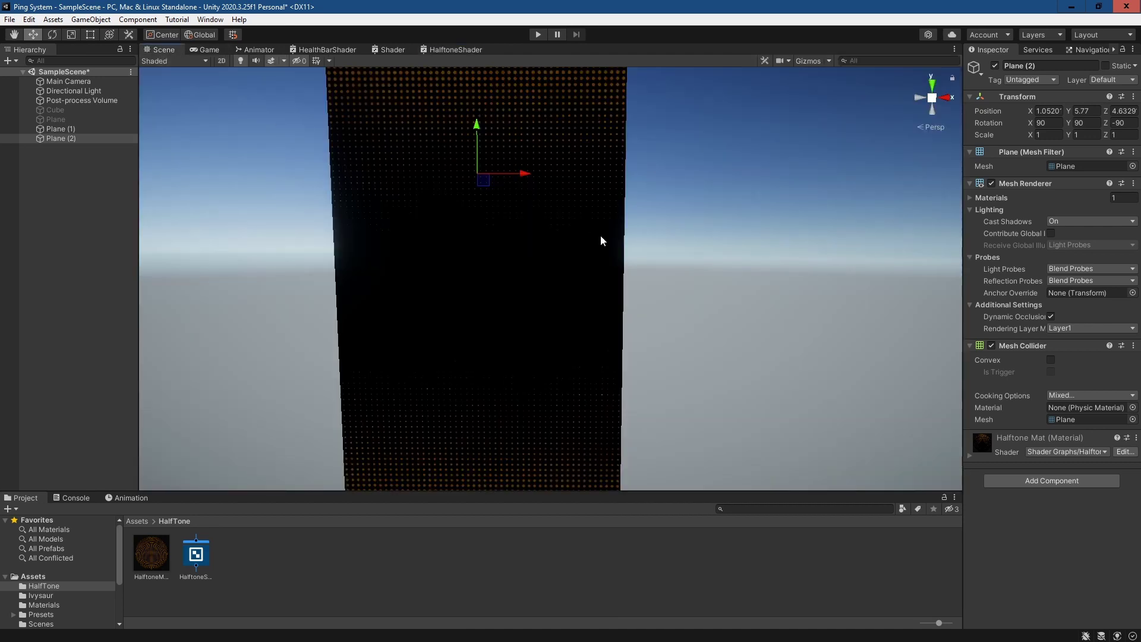